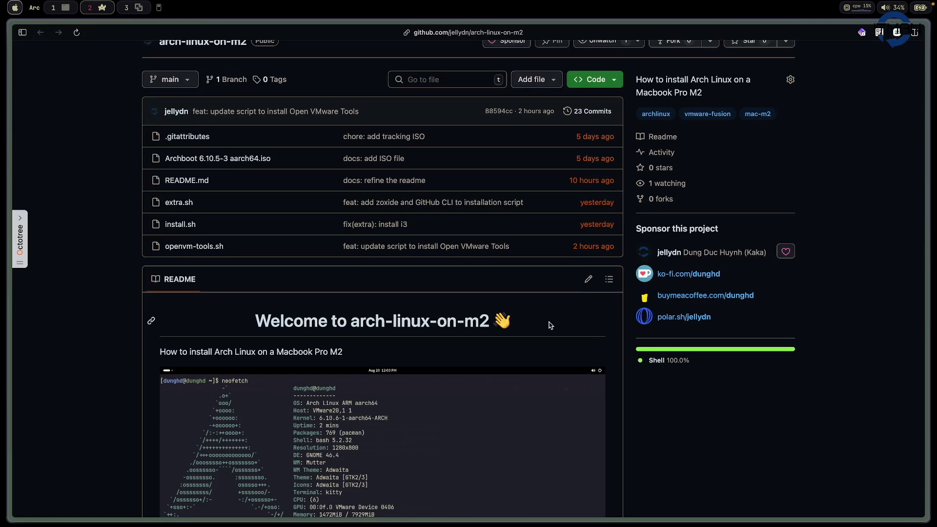
- Open the VMware Fusion Pro free-for-personal-use blog post beside the arch-linux-on-m2 README
{"action": "scroll", "coordinate": [550, 325], "scroll_direction": "up", "scroll_amount": 3}
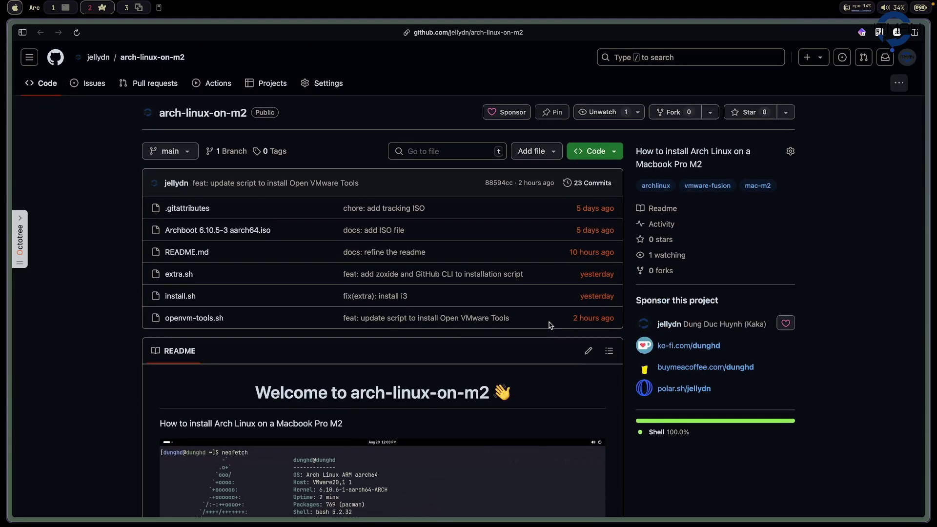
{"action": "scroll", "coordinate": [550, 325], "scroll_direction": "down", "scroll_amount": 8}
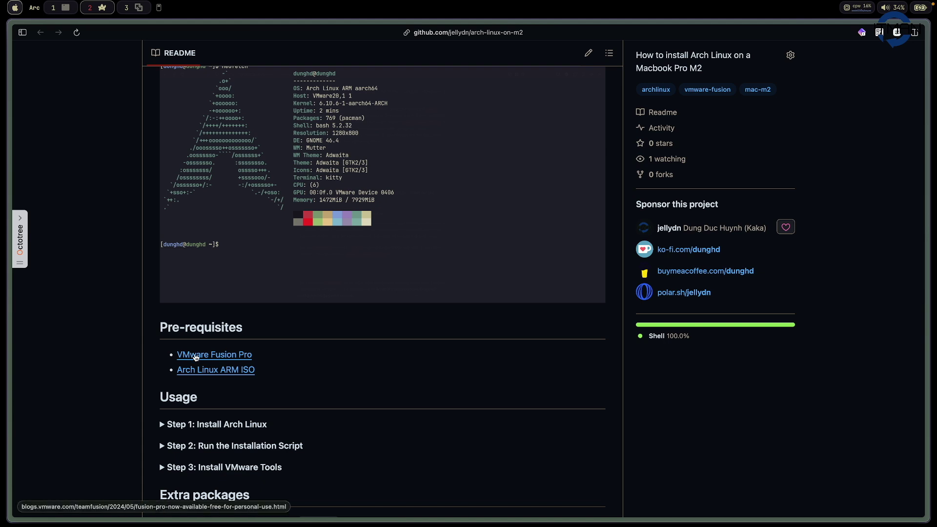
{"action": "left_click", "coordinate": [196, 358], "text": "shift"}
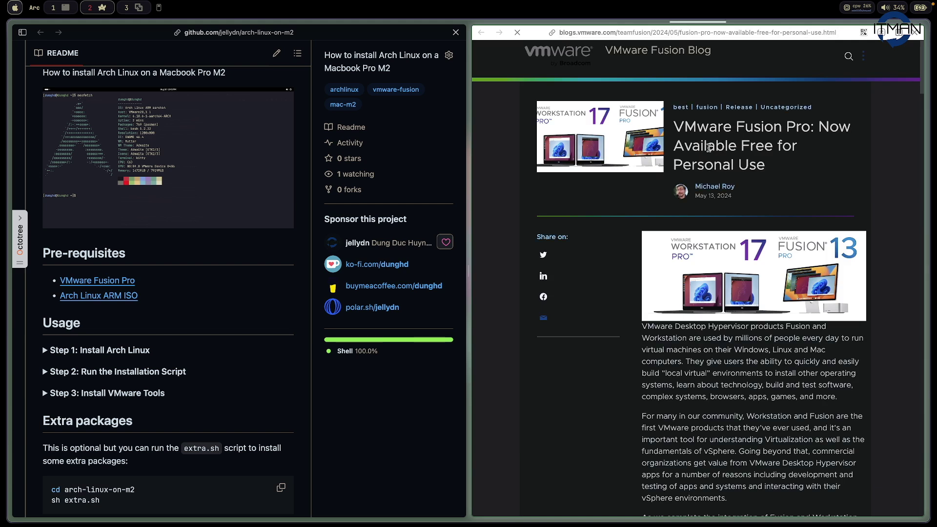
{"action": "left_click_drag", "start_coordinate": [684, 146], "coordinate": [771, 147]}
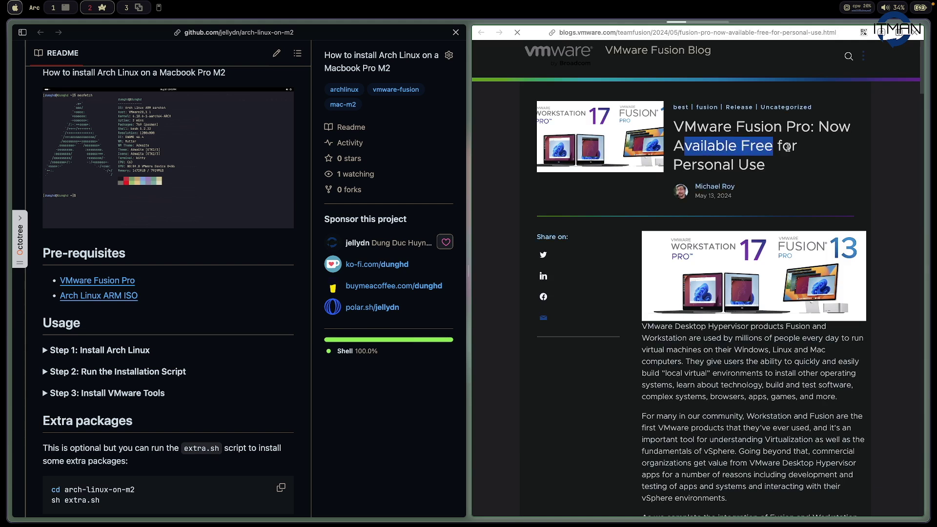
{"action": "left_click_drag", "start_coordinate": [675, 128], "coordinate": [806, 128]}
{"action": "left_click_drag", "start_coordinate": [729, 147], "coordinate": [758, 149]}
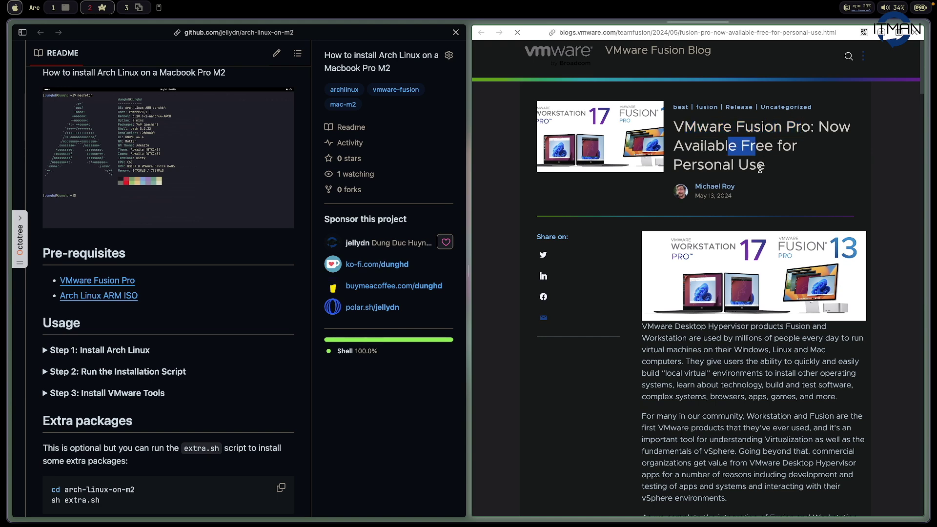
{"action": "scroll", "coordinate": [758, 157], "scroll_direction": "down", "scroll_amount": 10}
{"action": "scroll", "coordinate": [760, 169], "scroll_direction": "down", "scroll_amount": 3}
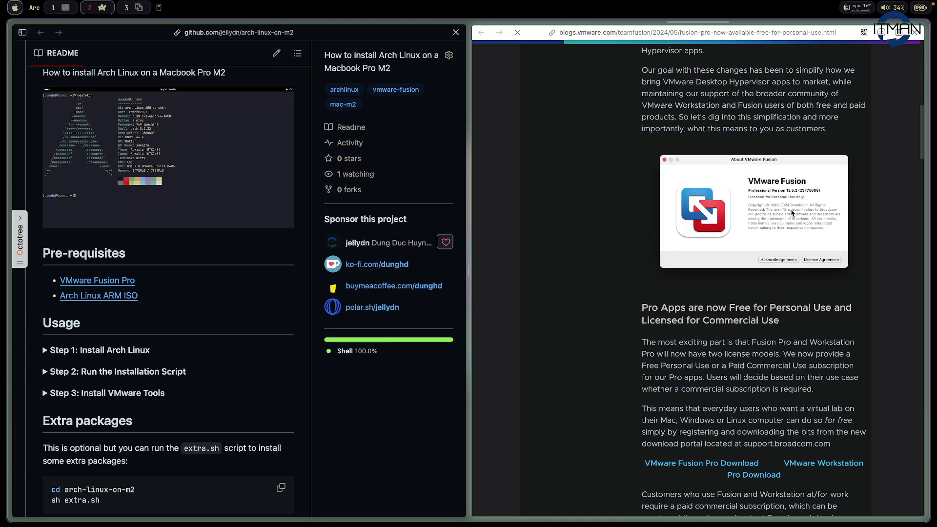
{"action": "key", "text": "super+w"}
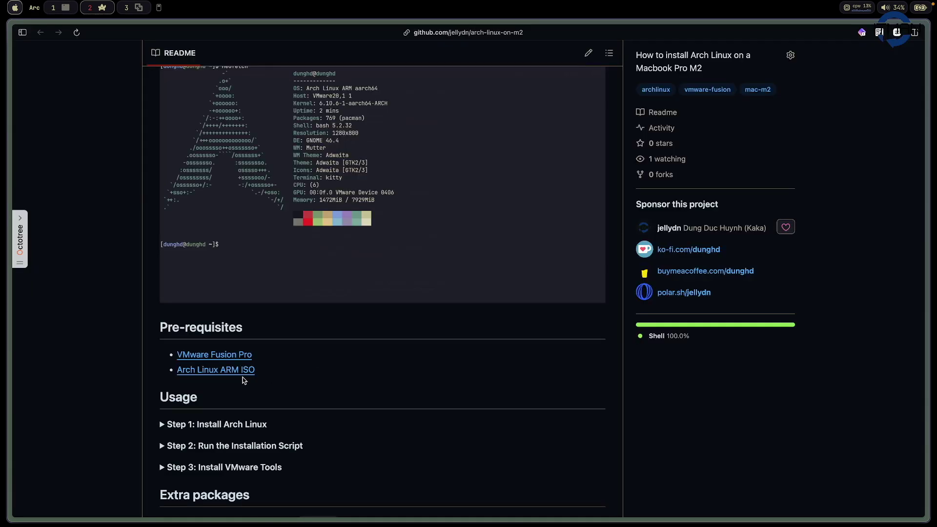
- Open the Archboot aarch64 latest ISO listing in a widened pane, then switch to VMware Fusion
{"action": "left_click", "coordinate": [233, 375], "text": "shift"}
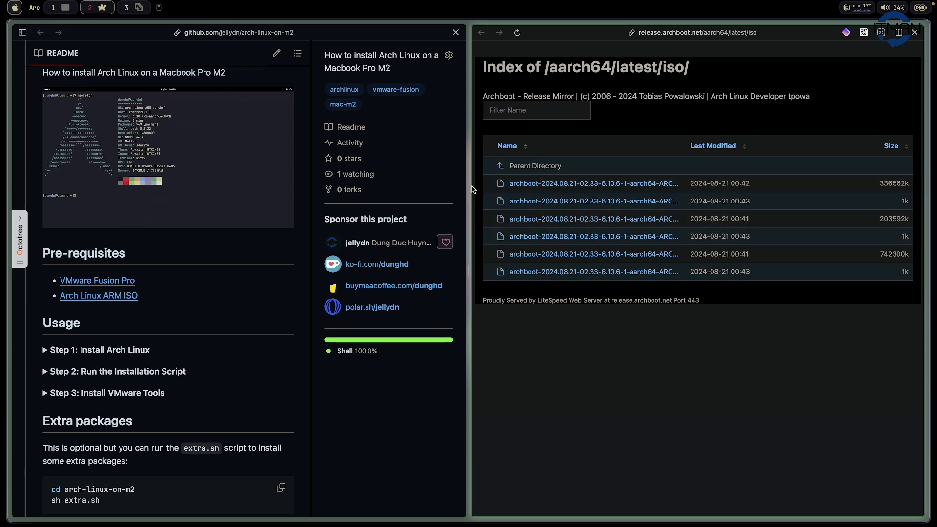
{"action": "left_click_drag", "start_coordinate": [470, 188], "coordinate": [252, 187]}
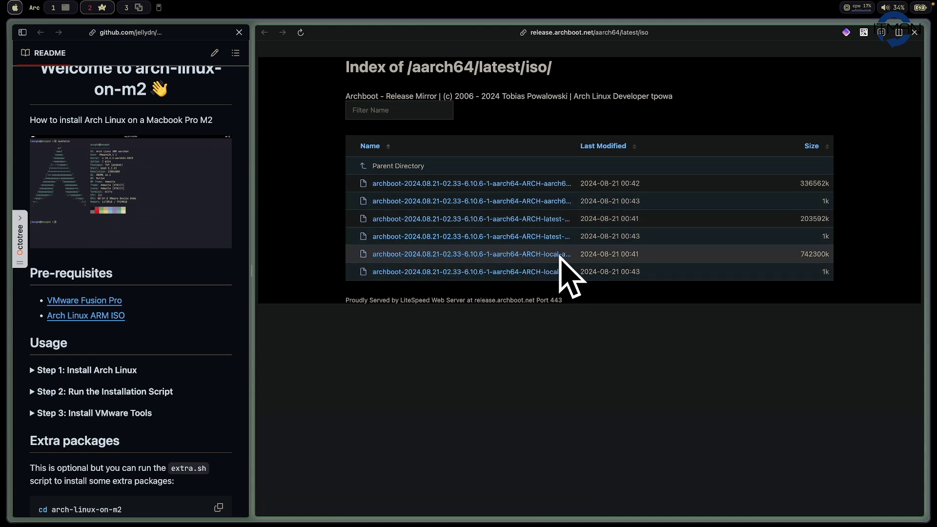
{"action": "key", "text": "alt+3"}
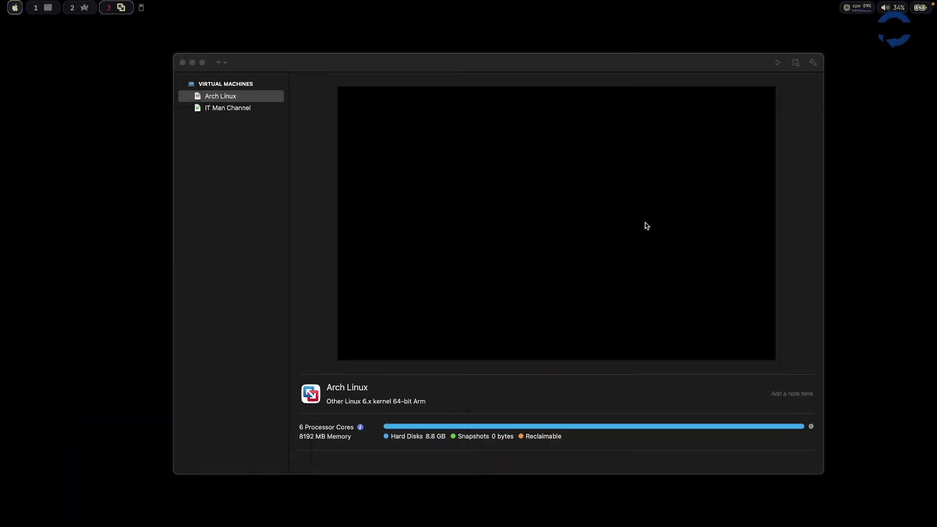
- Start a new VM from the Archboot 6.10.5-3 aarch64 ISO as Other Linux 6.x kernel 64-bit Arm
{"action": "left_click", "coordinate": [539, 71]}
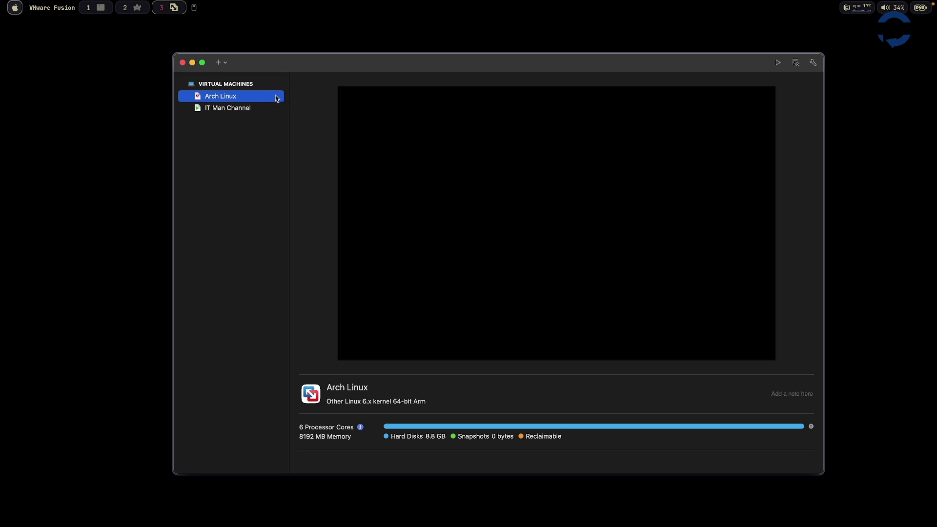
{"action": "left_click", "coordinate": [220, 63]}
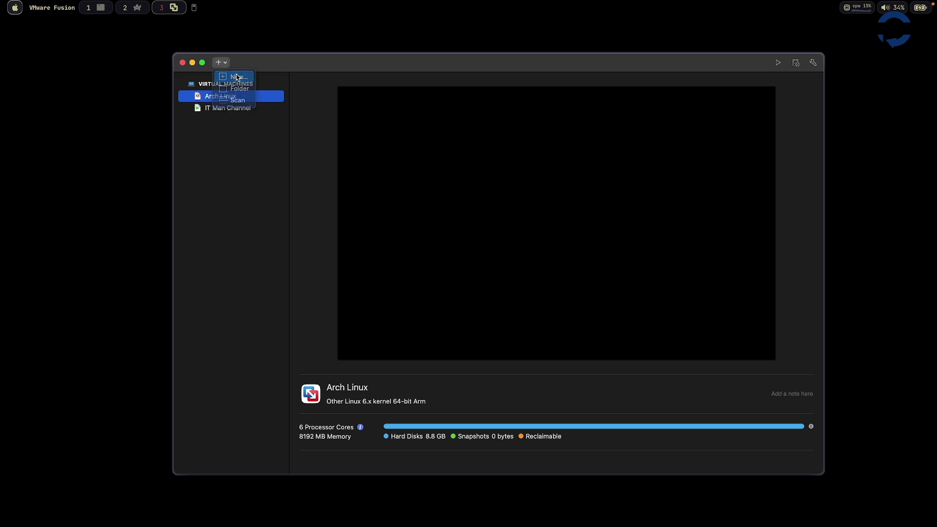
{"action": "left_click", "coordinate": [236, 77]}
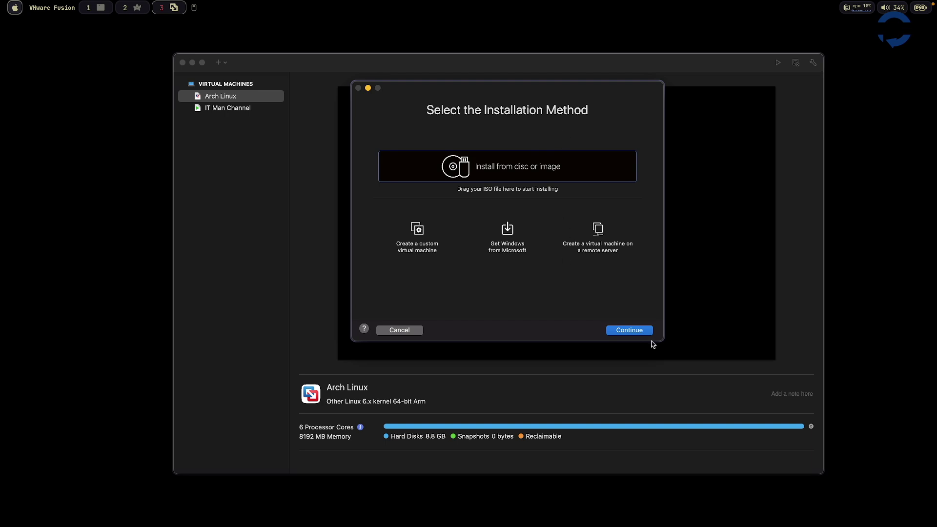
{"action": "left_click", "coordinate": [638, 333]}
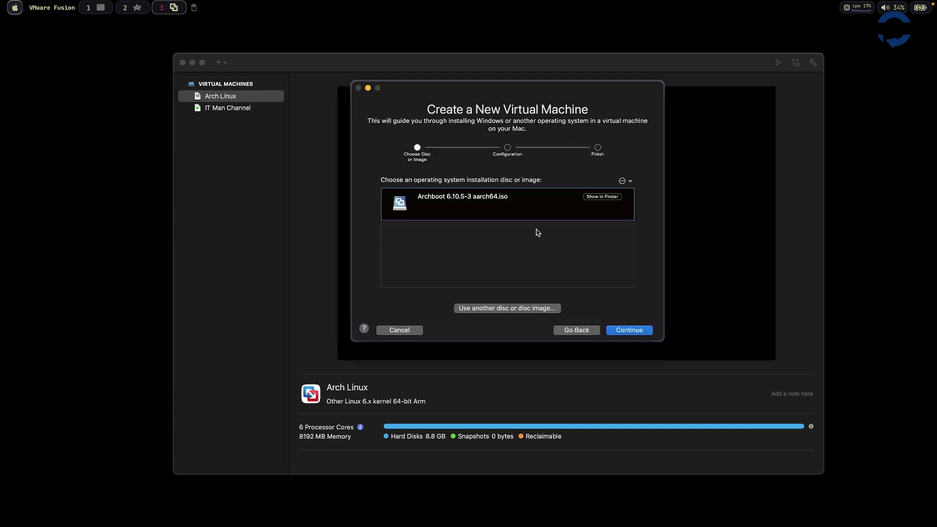
{"action": "left_click", "coordinate": [631, 332]}
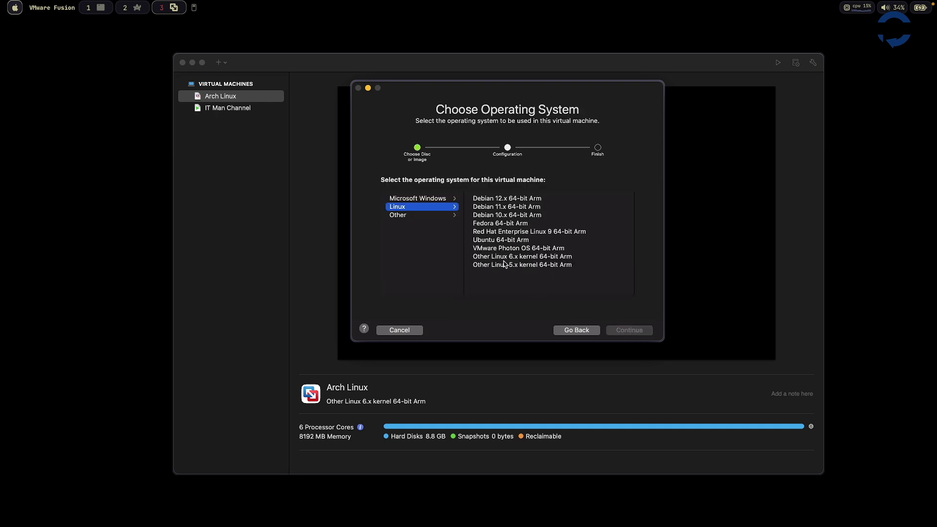
{"action": "left_click", "coordinate": [525, 257]}
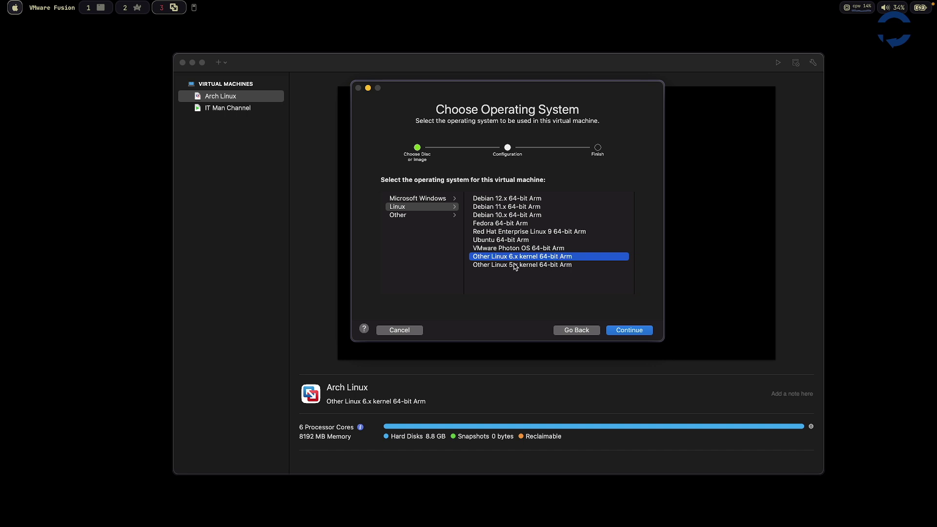
{"action": "left_click", "coordinate": [630, 332]}
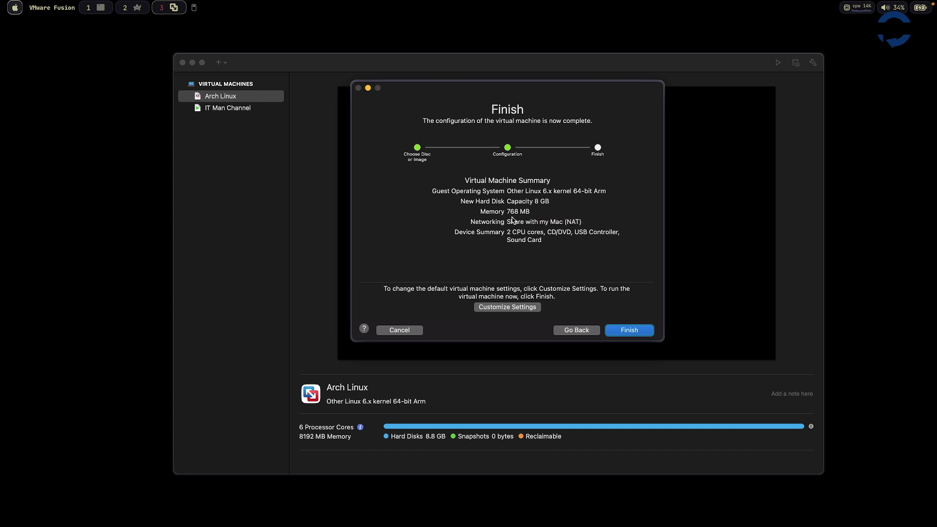
- Choose to customize settings and save the new virtual machine as ITMan
{"action": "left_click", "coordinate": [525, 309]}
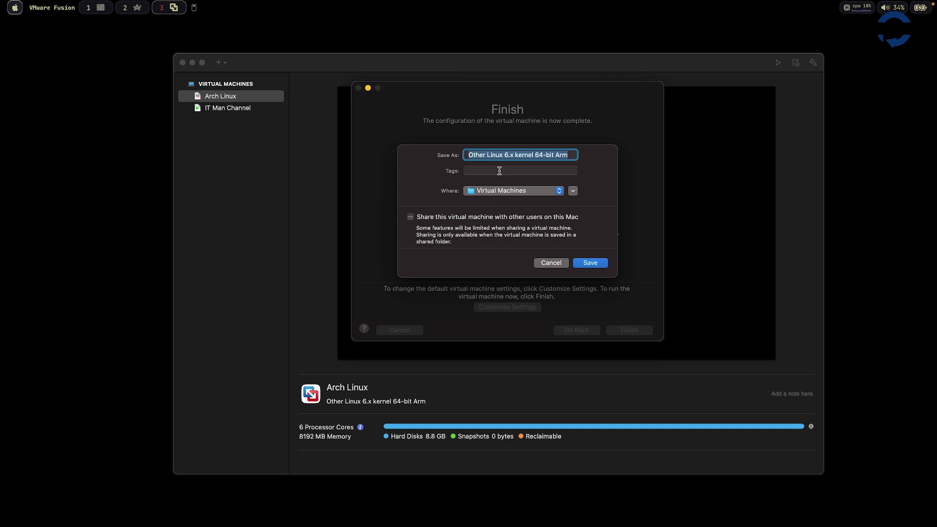
{"action": "key", "text": "BackSpace"}
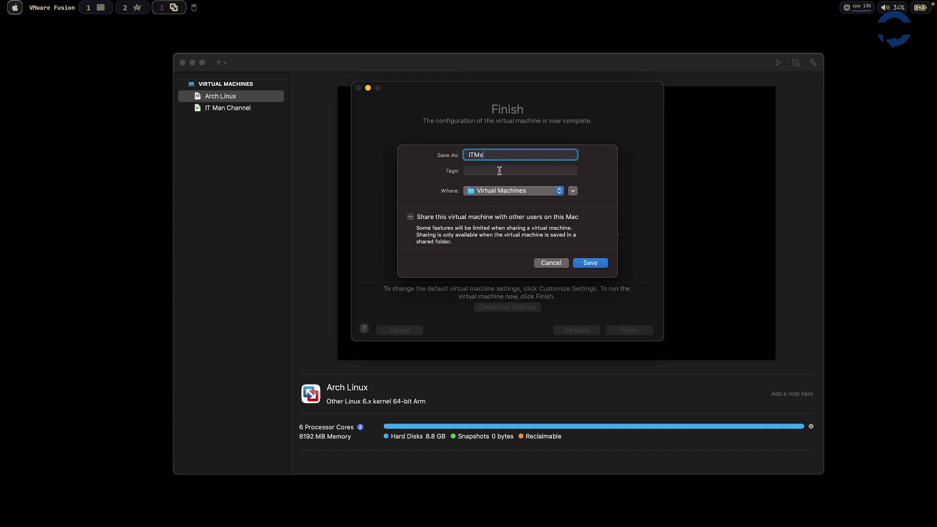
{"action": "type", "text": "ITMan"}
{"action": "key", "text": "Return"}
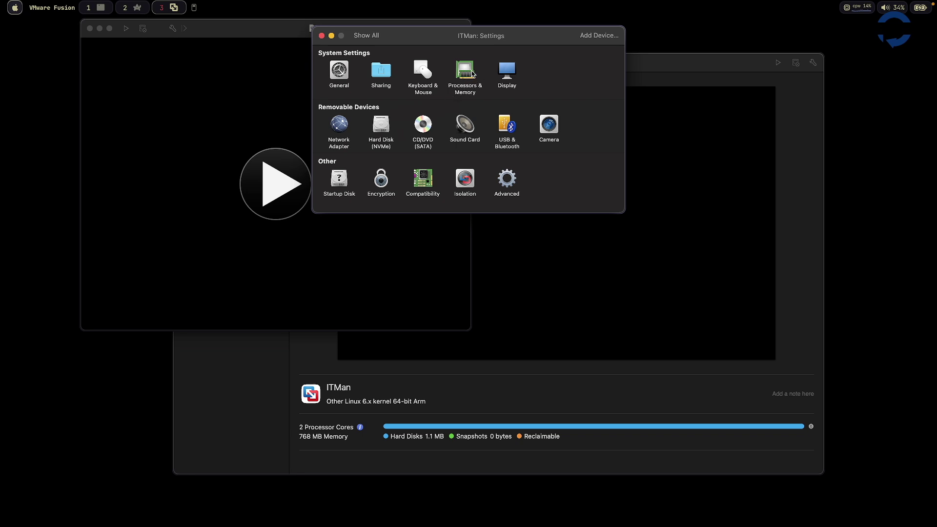
- Give ITMan 6 processor cores and 8192 MB of memory
{"action": "left_click", "coordinate": [465, 70]}
{"action": "left_click", "coordinate": [410, 74]}
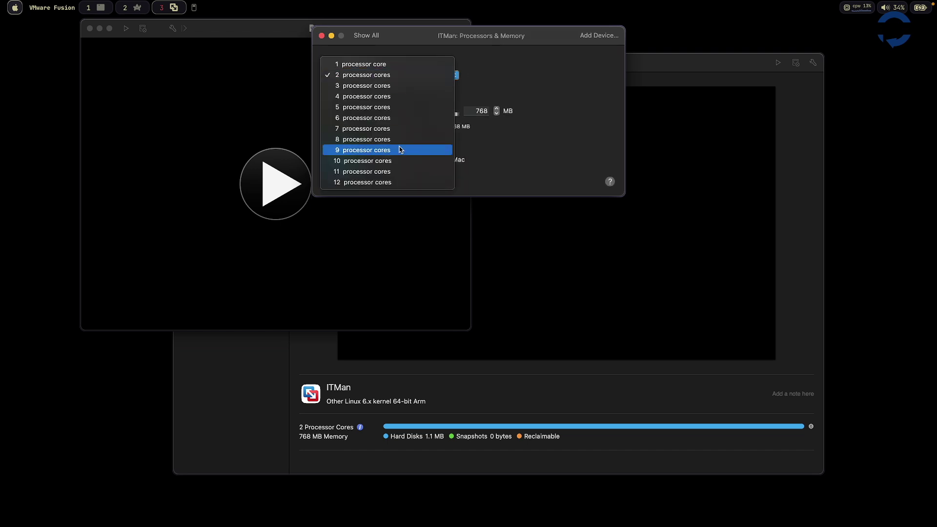
{"action": "left_click", "coordinate": [411, 122]}
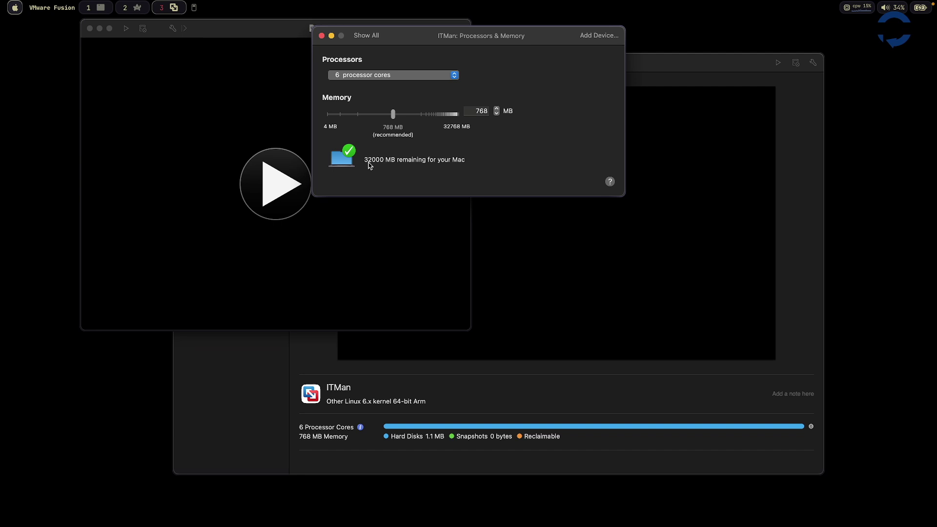
{"action": "left_click_drag", "start_coordinate": [393, 115], "coordinate": [442, 116]}
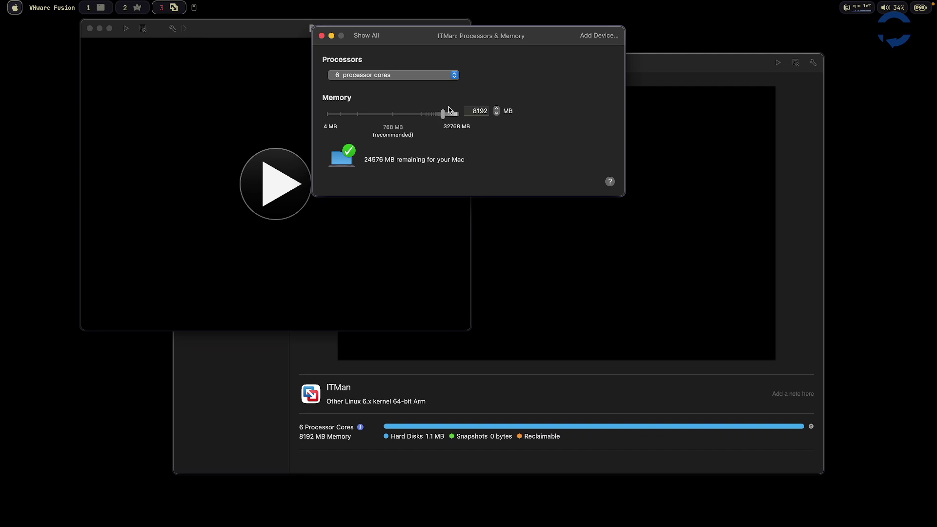
{"action": "left_click", "coordinate": [321, 35]}
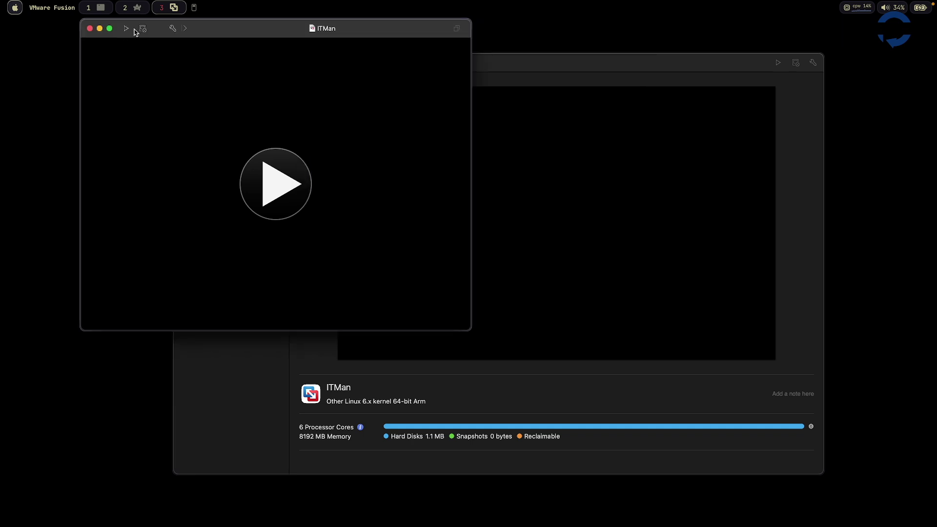
- Enable Accelerate 3D Graphics with 8192 MB shared graphics memory
{"action": "left_click", "coordinate": [178, 29]}
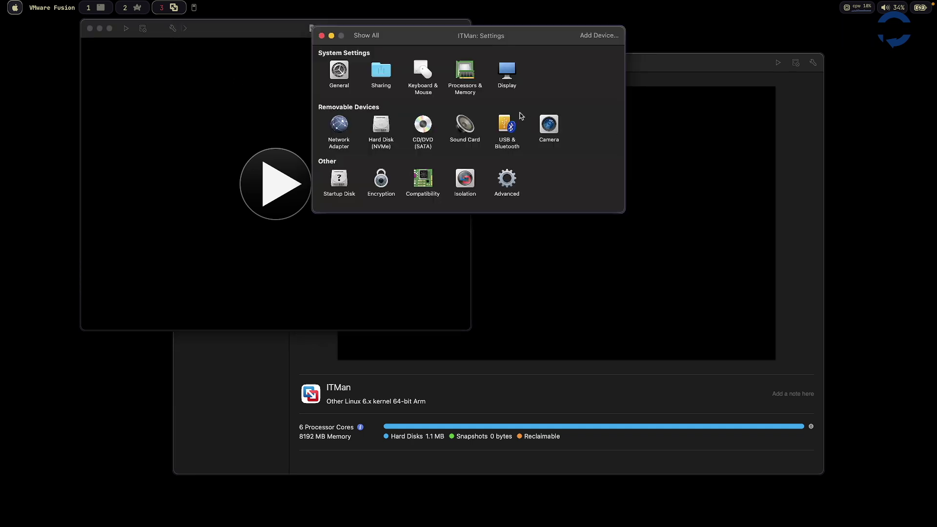
{"action": "left_click", "coordinate": [509, 79]}
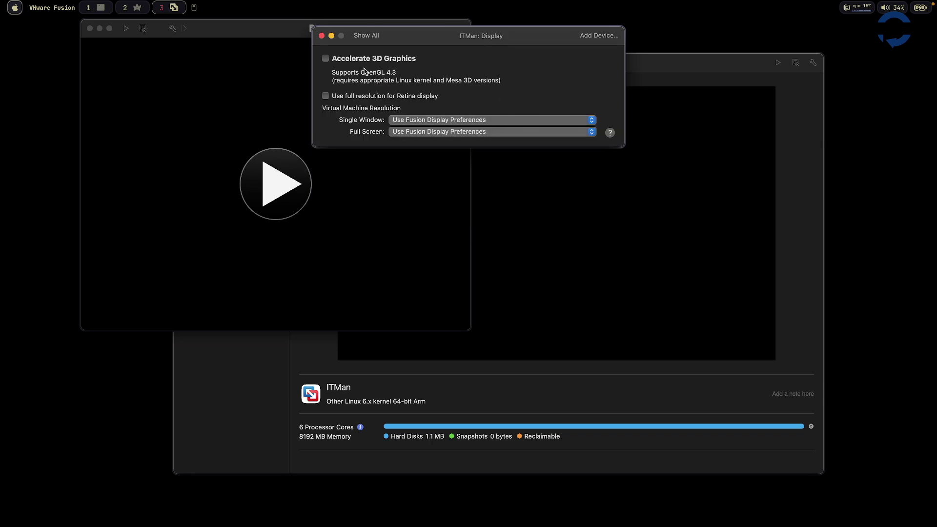
{"action": "left_click", "coordinate": [325, 58]}
{"action": "left_click", "coordinate": [457, 97]}
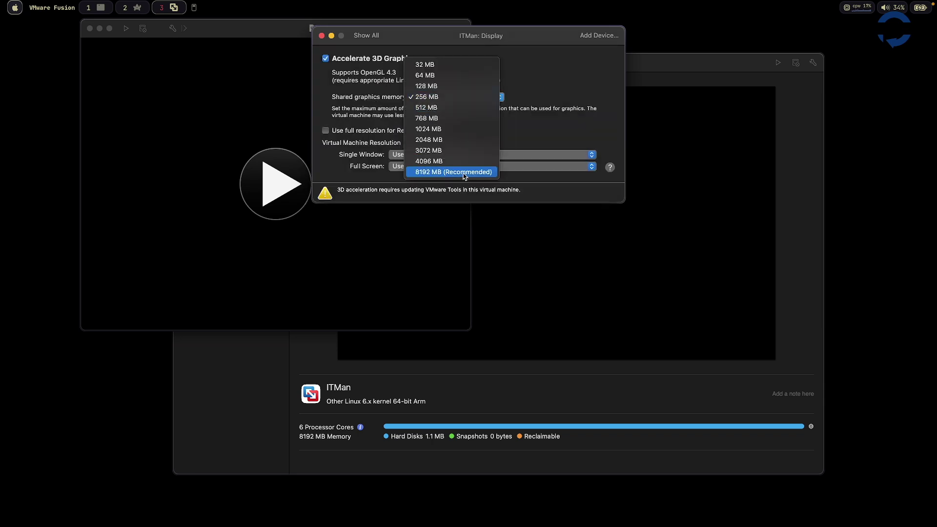
{"action": "left_click", "coordinate": [464, 172]}
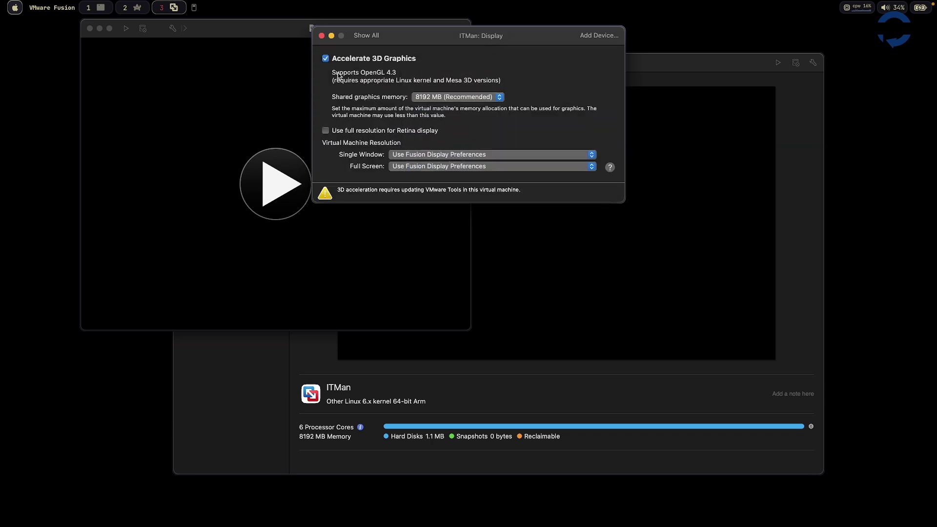
{"action": "left_click", "coordinate": [322, 36]}
- Resize the NVMe hard disk to 32 GB and apply
{"action": "left_click", "coordinate": [172, 28]}
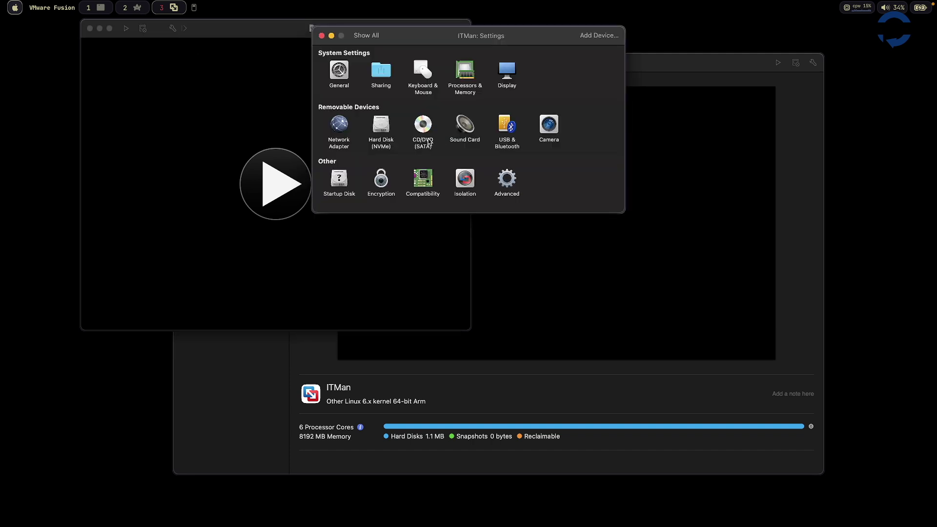
{"action": "left_click", "coordinate": [381, 126]}
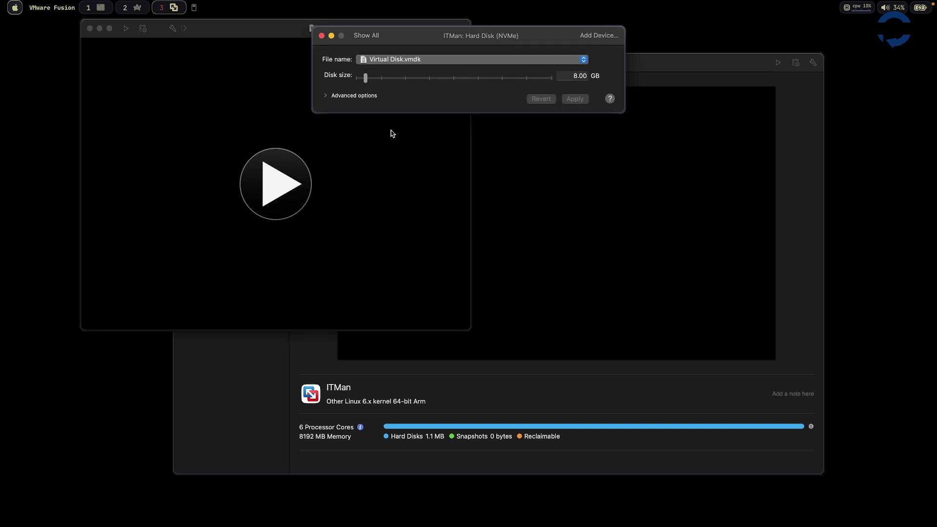
{"action": "left_click", "coordinate": [577, 76]}
{"action": "type", "text": "32"}
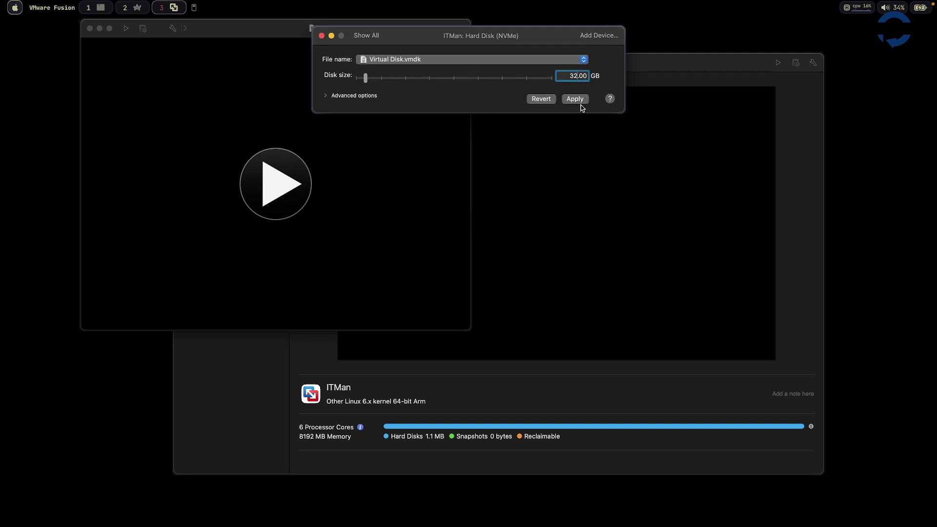
{"action": "left_click", "coordinate": [575, 99]}
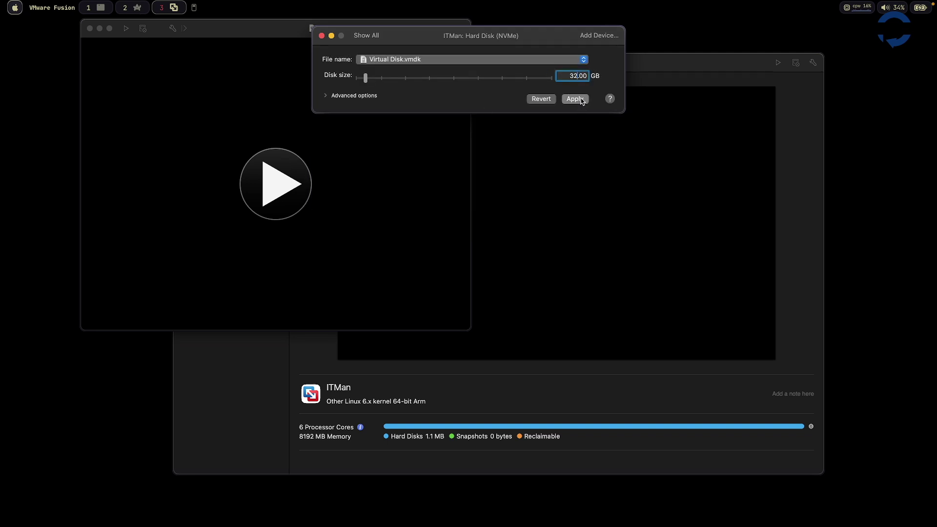
{"action": "left_click", "coordinate": [326, 95]}
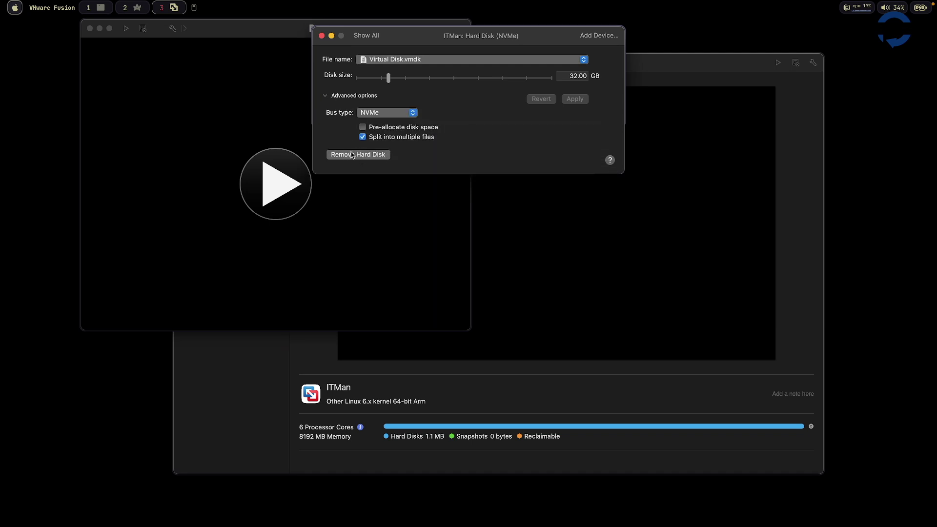
{"action": "left_click", "coordinate": [321, 36]}
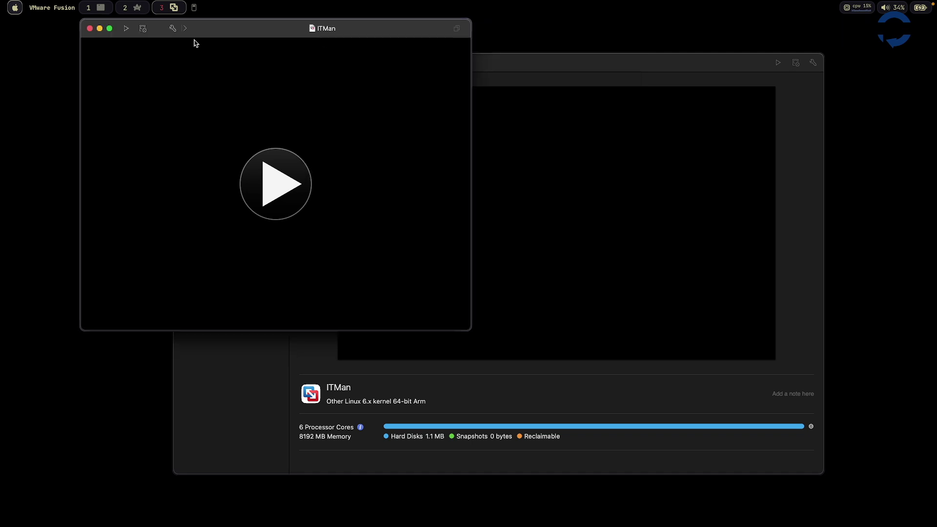
- Remove the sound card from ITMan
{"action": "left_click", "coordinate": [173, 28]}
{"action": "left_click", "coordinate": [465, 126]}
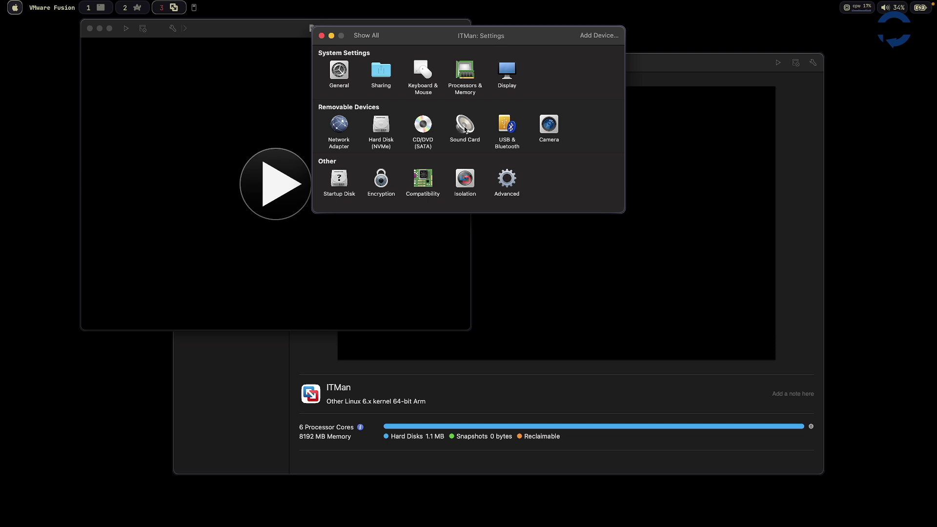
{"action": "left_click", "coordinate": [369, 129]}
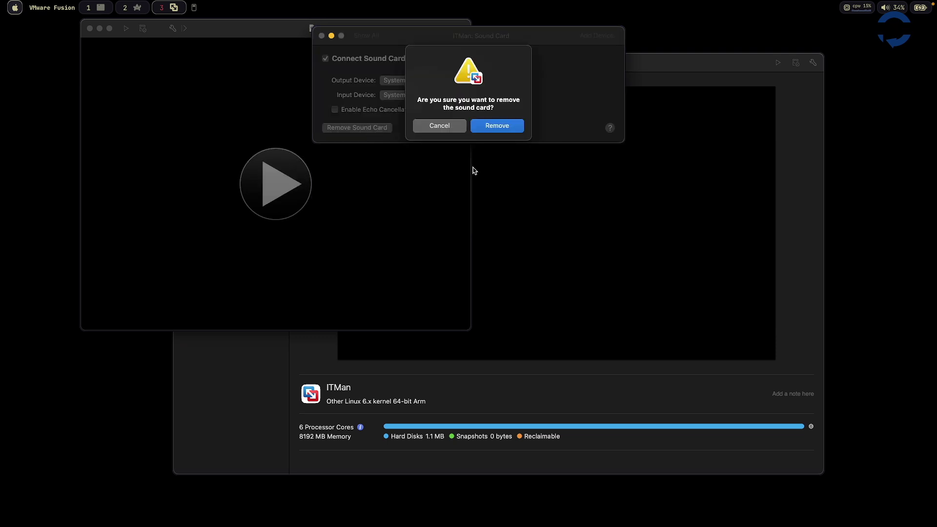
{"action": "left_click", "coordinate": [510, 129]}
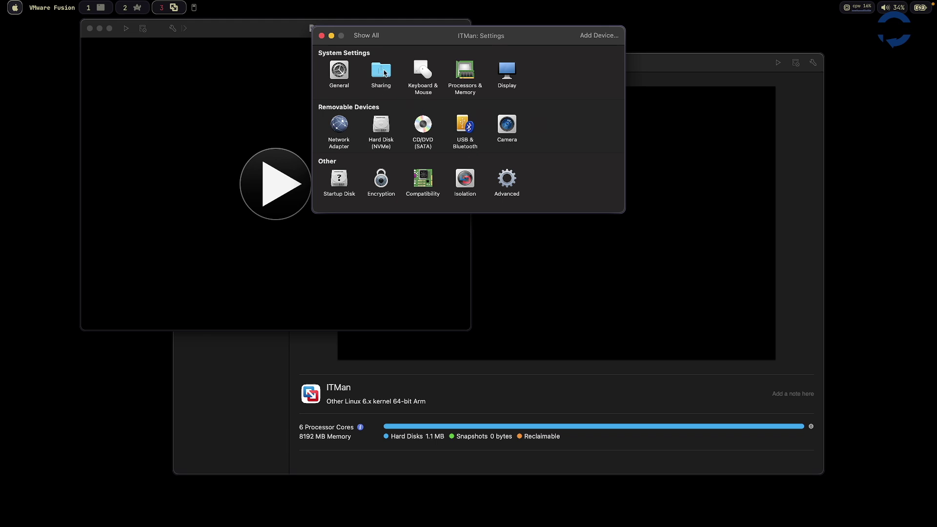
- Enable shared folders and add the Mac's Downloads folder with read & write access
{"action": "left_click", "coordinate": [382, 71]}
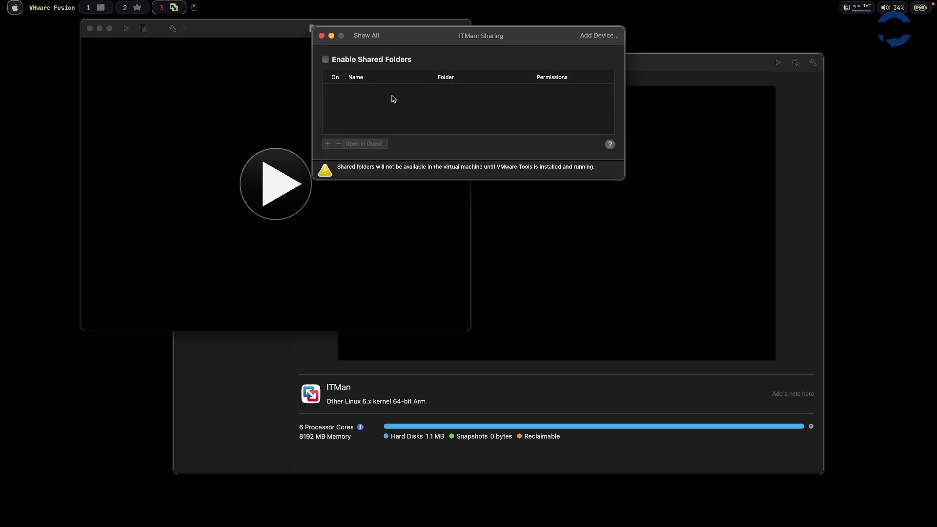
{"action": "left_click", "coordinate": [395, 60]}
{"action": "left_click", "coordinate": [327, 143]}
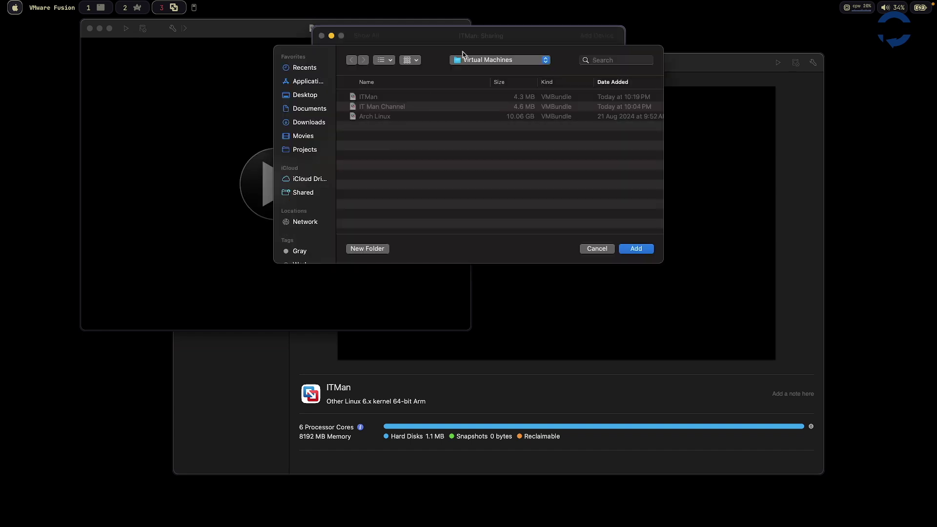
{"action": "left_click", "coordinate": [313, 124]}
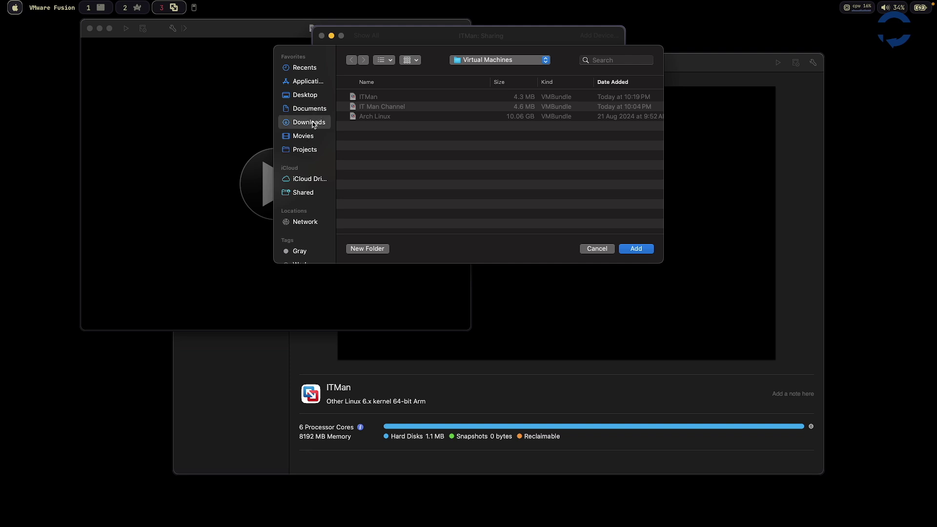
{"action": "left_click", "coordinate": [634, 249]}
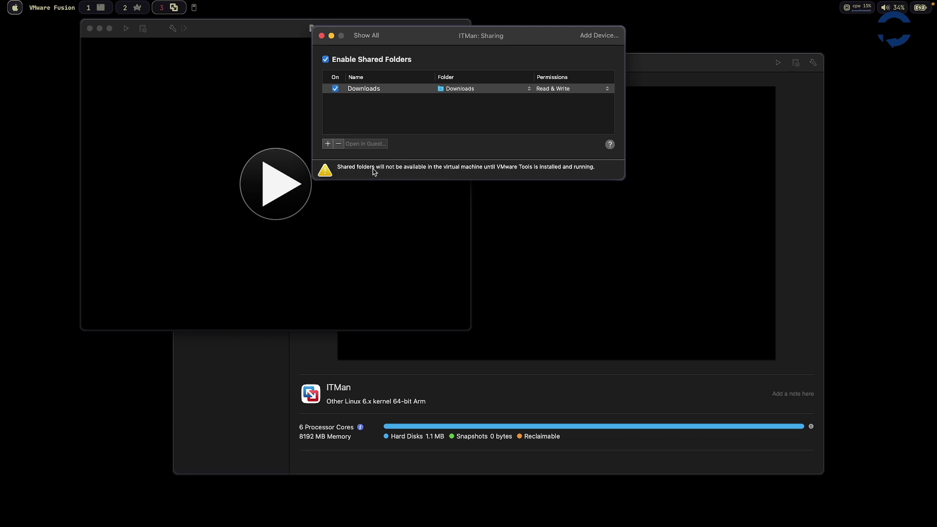
{"action": "left_click_drag", "start_coordinate": [348, 167], "coordinate": [371, 167]}
{"action": "left_click_drag", "start_coordinate": [497, 167], "coordinate": [537, 167]}
{"action": "double_click", "coordinate": [509, 167]}
{"action": "left_click", "coordinate": [322, 35]}
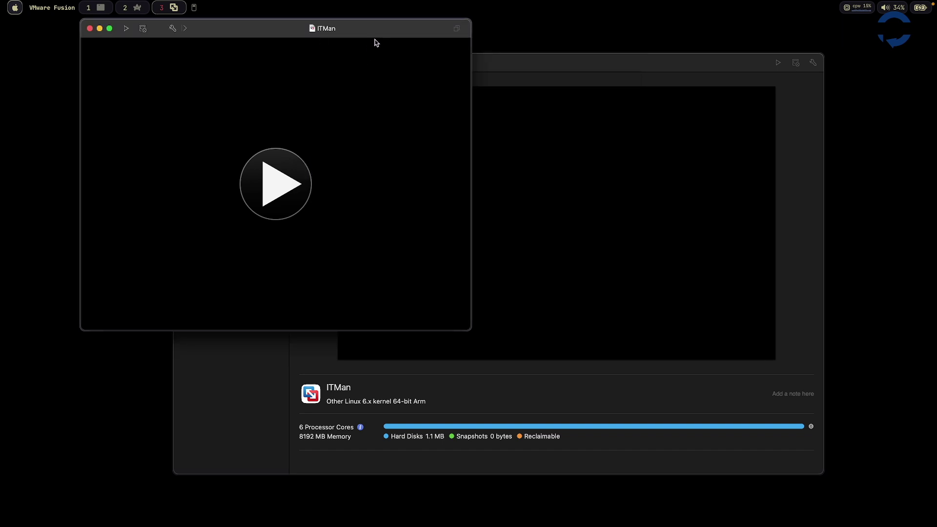
- Select the Dev profile in ITMan's Keyboard & Mouse settings
{"action": "left_click_drag", "start_coordinate": [376, 43], "coordinate": [526, 73]}
{"action": "left_click", "coordinate": [324, 59]}
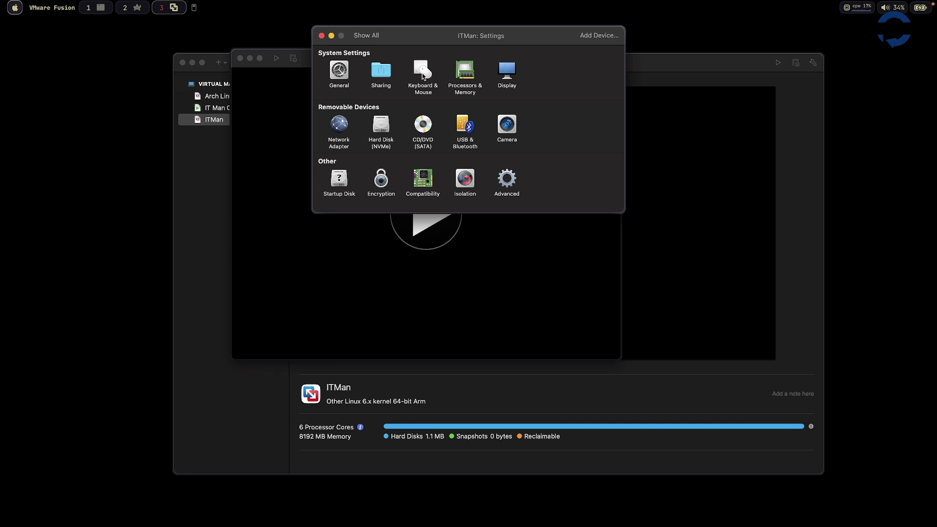
{"action": "left_click", "coordinate": [422, 76]}
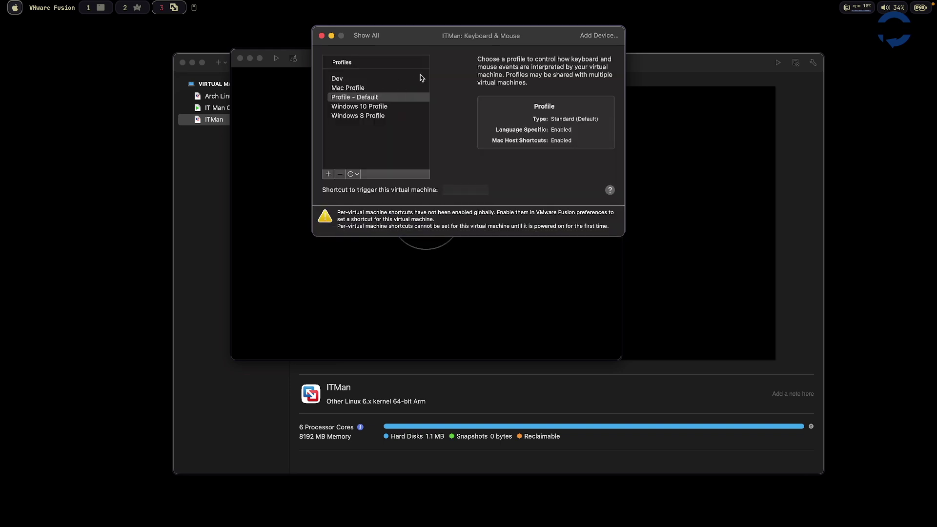
{"action": "left_click", "coordinate": [381, 80]}
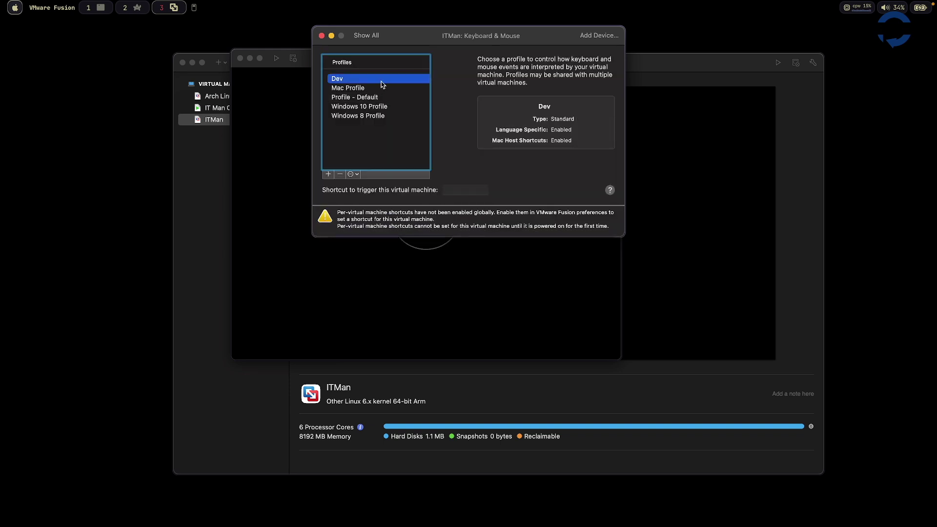
- Inspect the Dev profile's key mappings, Mac host shortcuts, Fusion shortcuts and mouse shortcuts, then close
{"action": "double_click", "coordinate": [390, 79]}
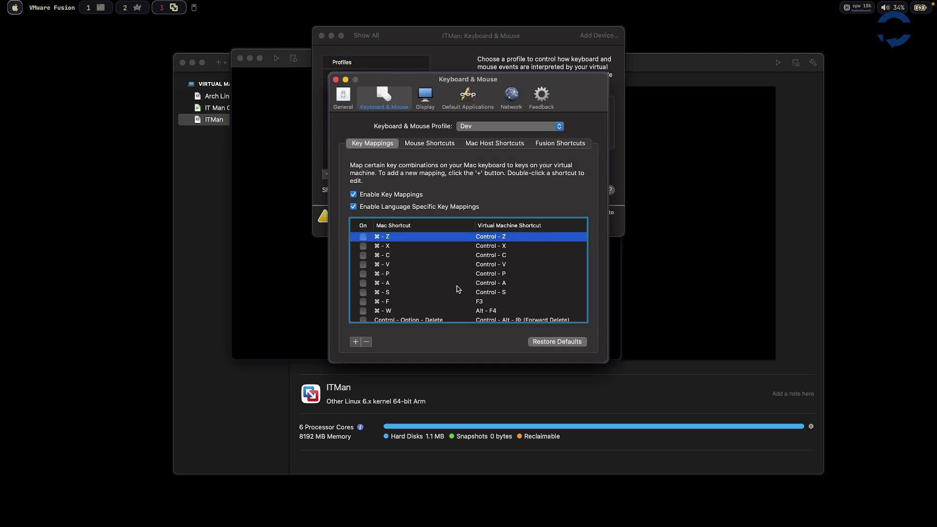
{"action": "scroll", "coordinate": [457, 289], "scroll_direction": "down", "scroll_amount": 5}
{"action": "scroll", "coordinate": [458, 289], "scroll_direction": "up", "scroll_amount": 5}
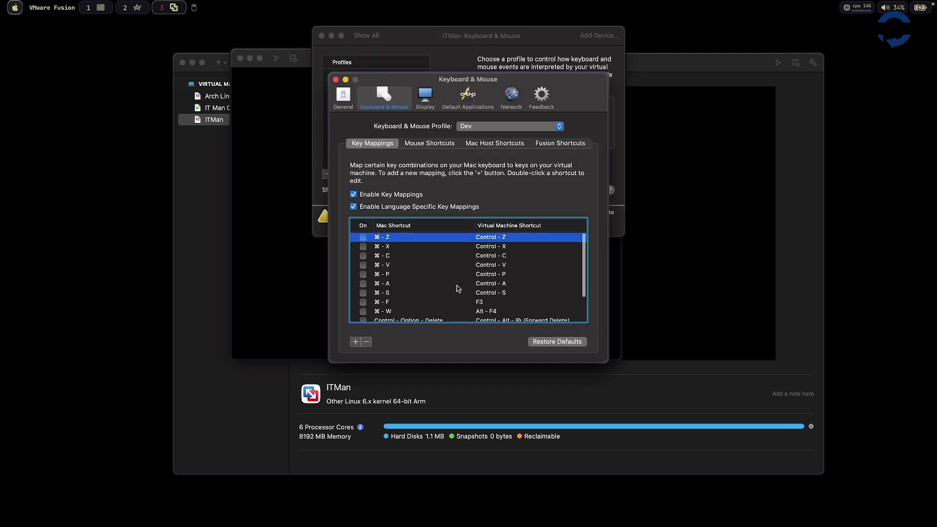
{"action": "scroll", "coordinate": [458, 289], "scroll_direction": "down", "scroll_amount": 5}
{"action": "scroll", "coordinate": [458, 289], "scroll_direction": "up", "scroll_amount": 5}
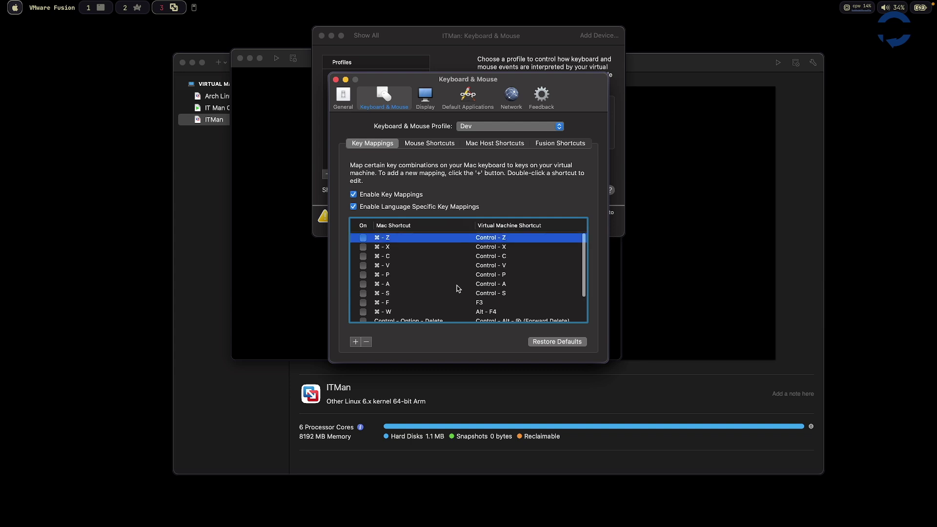
{"action": "left_click", "coordinate": [494, 143]}
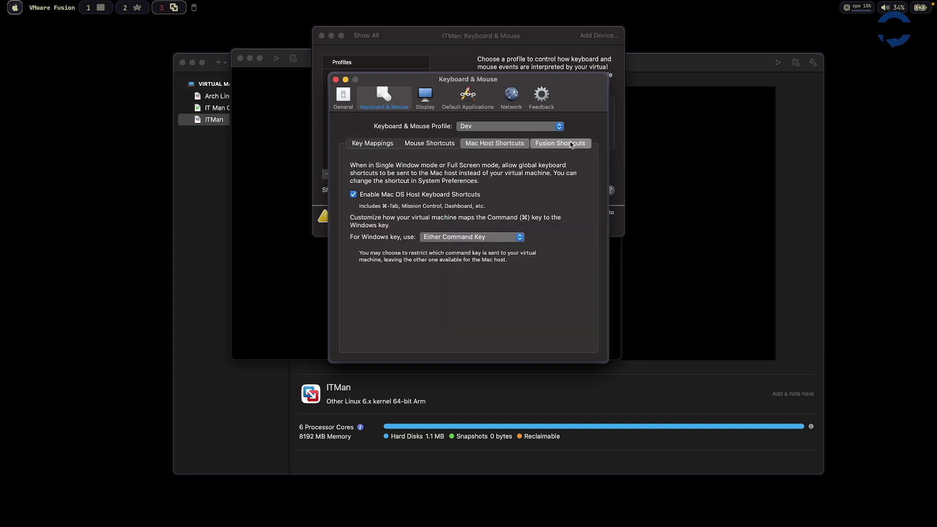
{"action": "left_click", "coordinate": [561, 143]}
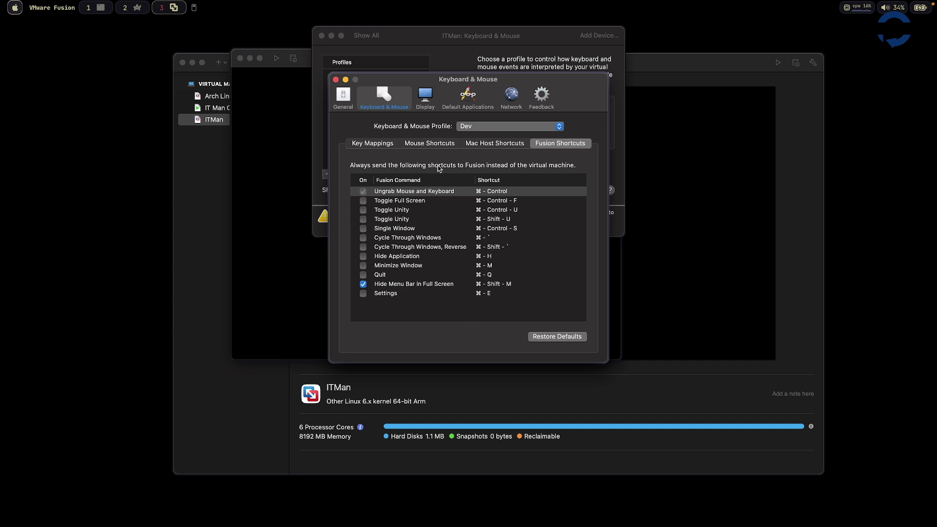
{"action": "left_click", "coordinate": [482, 142]}
{"action": "left_click", "coordinate": [432, 146]}
{"action": "left_click", "coordinate": [380, 147]}
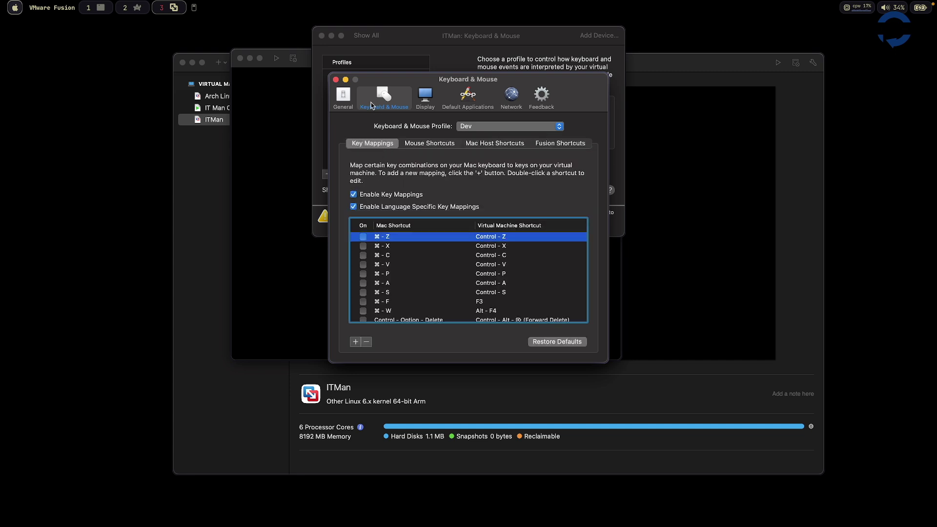
{"action": "left_click", "coordinate": [335, 79]}
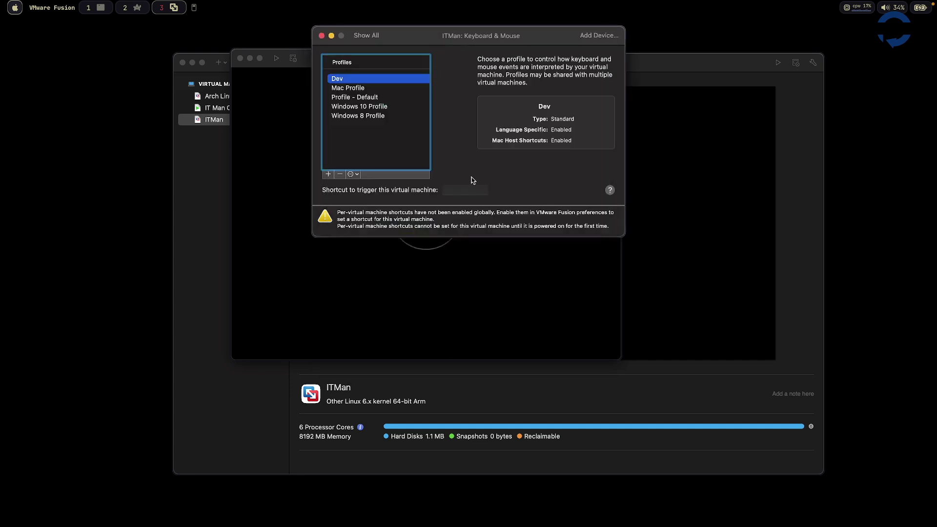
{"action": "left_click", "coordinate": [322, 35]}
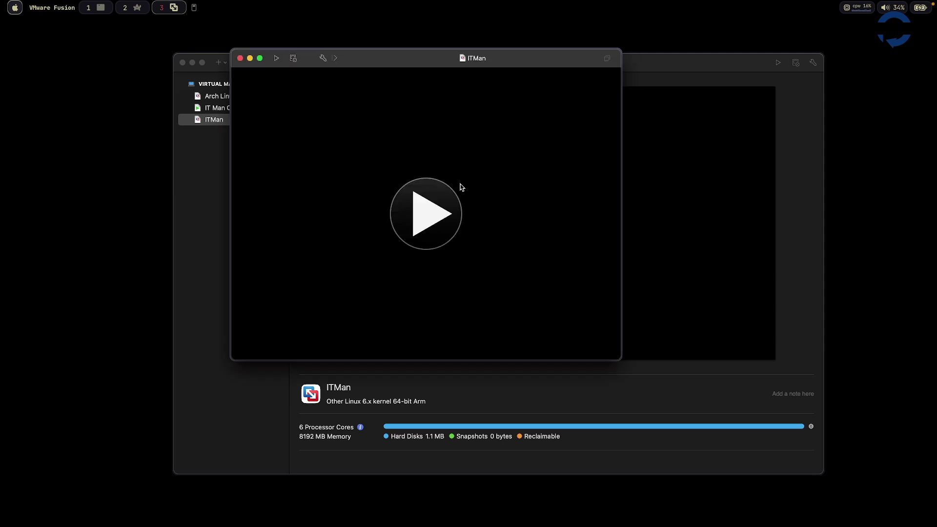
- Power on ITMan and boot the 'Archboot - Arch Linux AA64' GRUB entry
{"action": "left_click", "coordinate": [442, 197]}
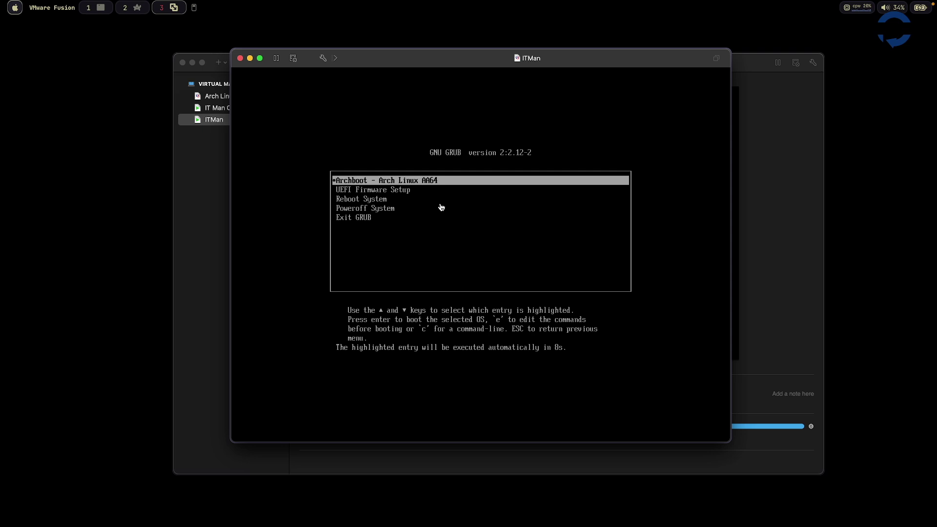
{"action": "left_click", "coordinate": [442, 208]}
{"action": "key", "text": "Return"}
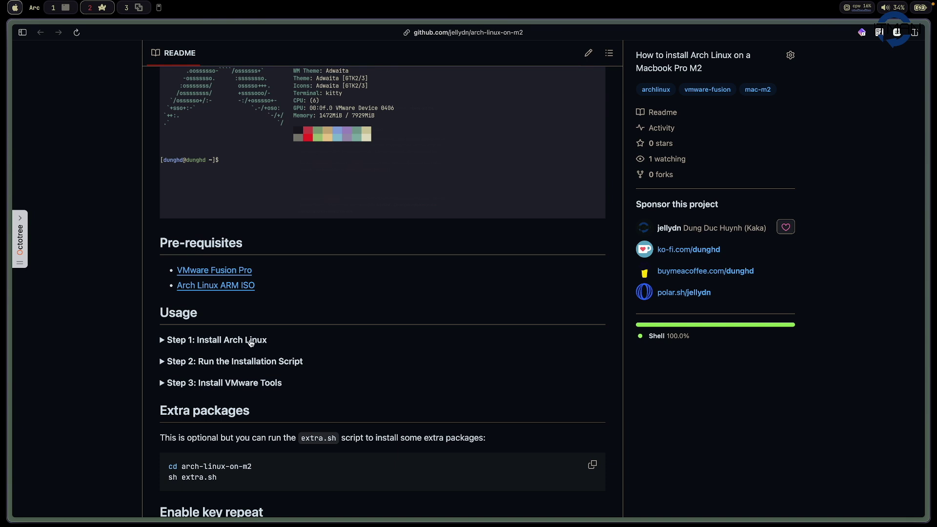
{"action": "scroll", "coordinate": [251, 343], "scroll_direction": "down", "scroll_amount": 1}
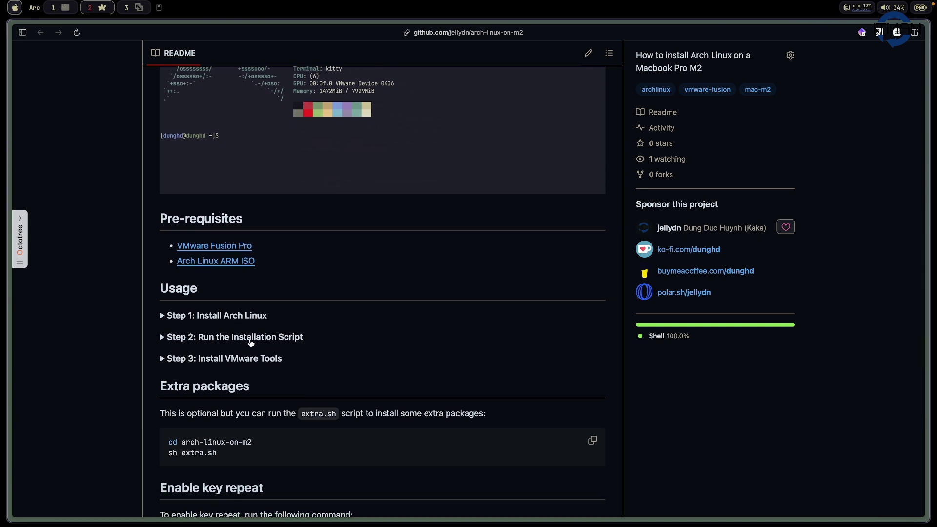
{"action": "left_click", "coordinate": [259, 318]}
{"action": "scroll", "coordinate": [264, 364], "scroll_direction": "down", "scroll_amount": 6}
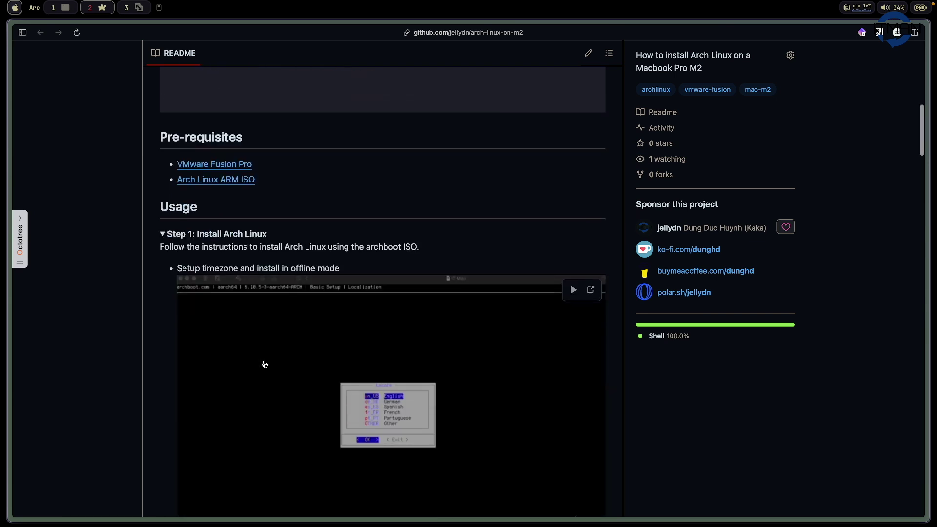
{"action": "scroll", "coordinate": [265, 365], "scroll_direction": "down", "scroll_amount": 3}
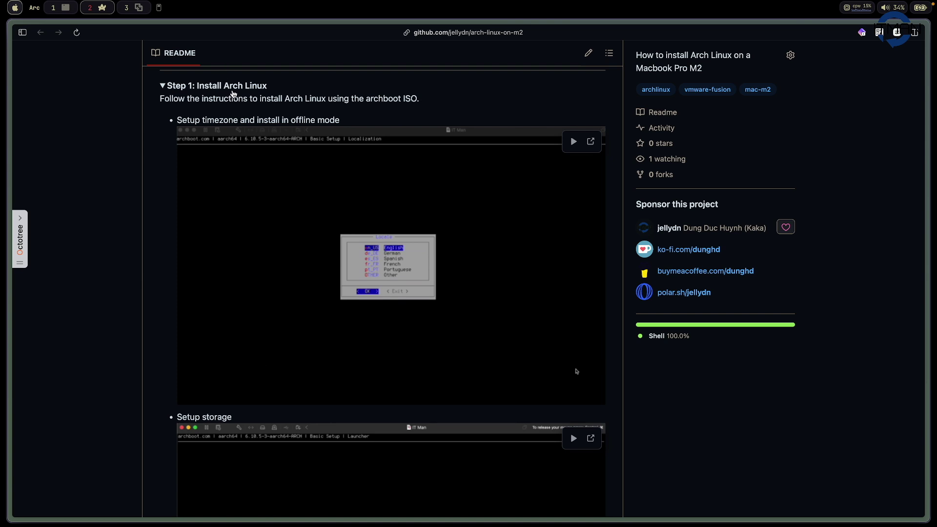
{"action": "left_click_drag", "start_coordinate": [291, 120], "coordinate": [337, 120]}
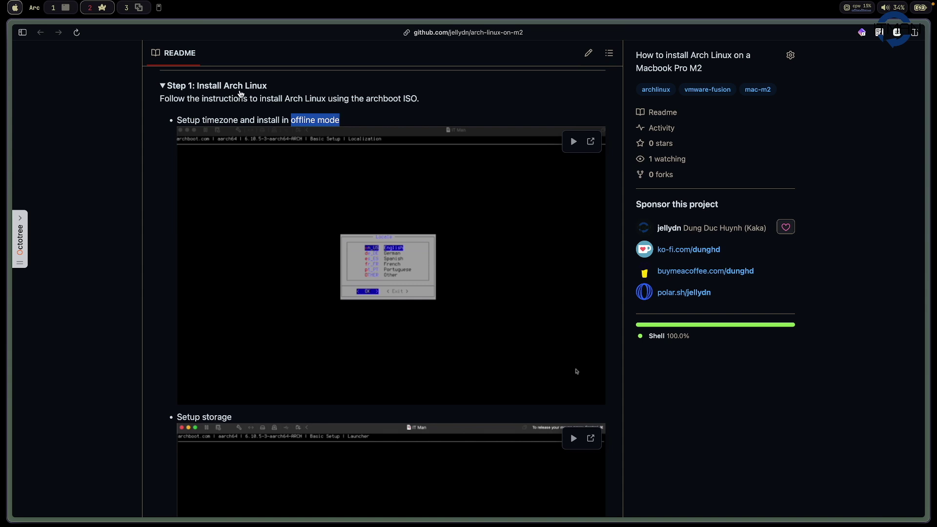
{"action": "scroll", "coordinate": [343, 268], "scroll_direction": "down", "scroll_amount": 10}
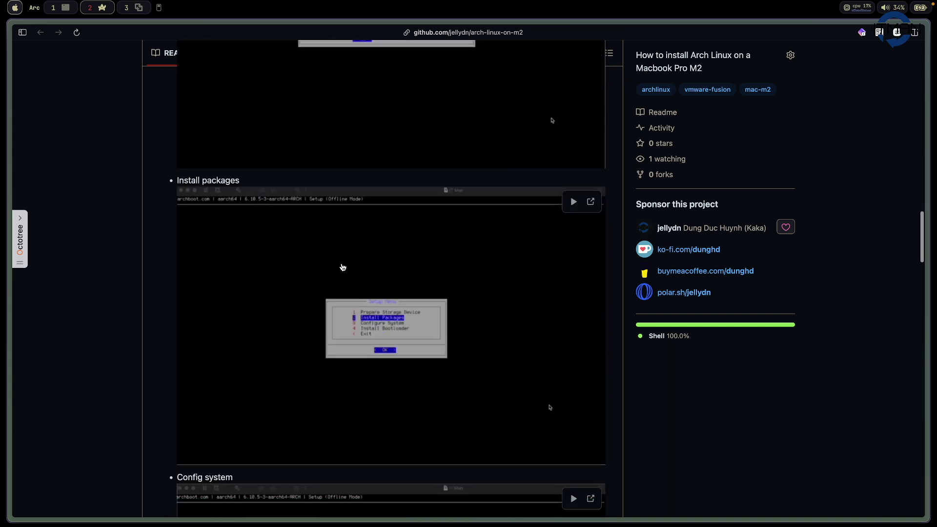
{"action": "scroll", "coordinate": [343, 267], "scroll_direction": "down", "scroll_amount": 8}
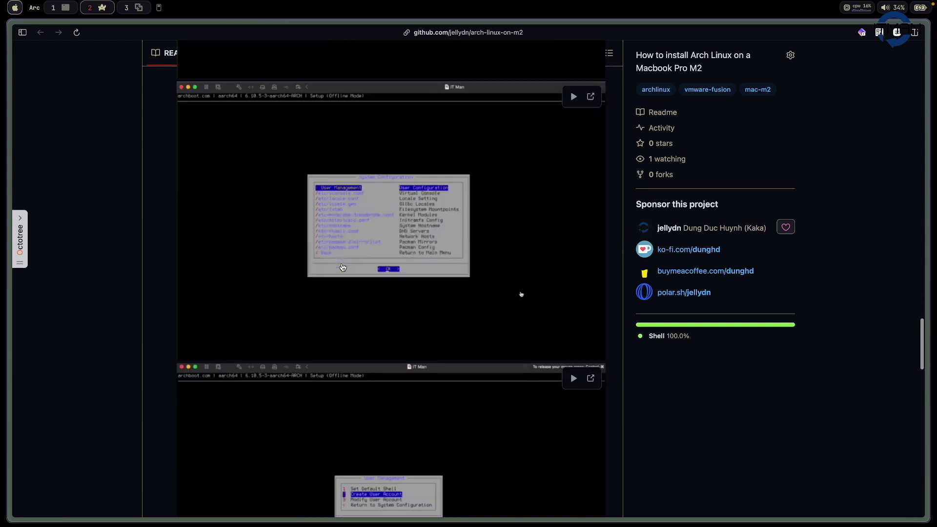
{"action": "scroll", "coordinate": [343, 267], "scroll_direction": "down", "scroll_amount": 7}
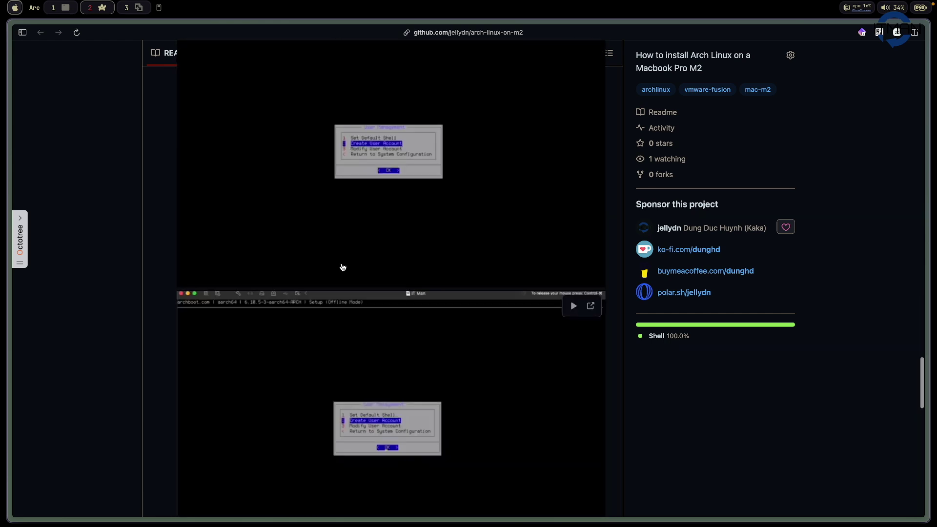
{"action": "scroll", "coordinate": [342, 267], "scroll_direction": "up", "scroll_amount": 20}
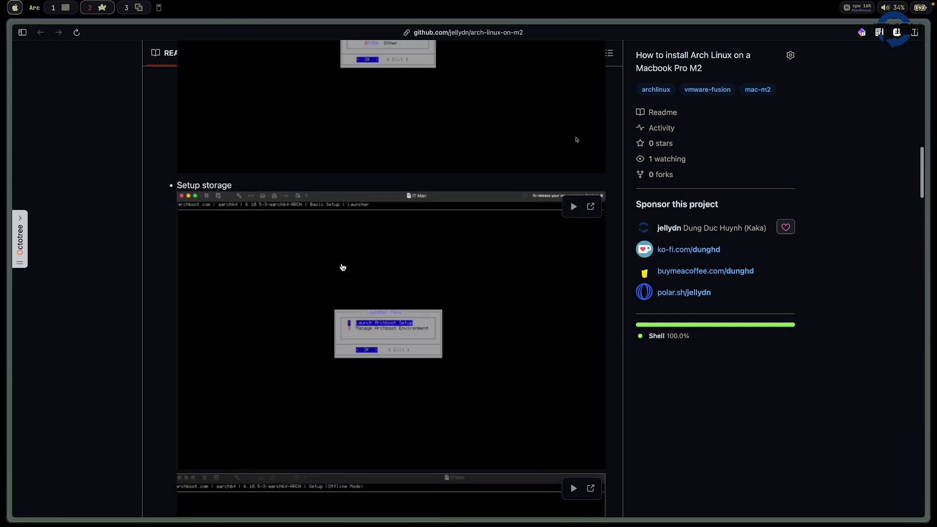
{"action": "scroll", "coordinate": [342, 267], "scroll_direction": "up", "scroll_amount": 8}
{"action": "left_click", "coordinate": [226, 235]}
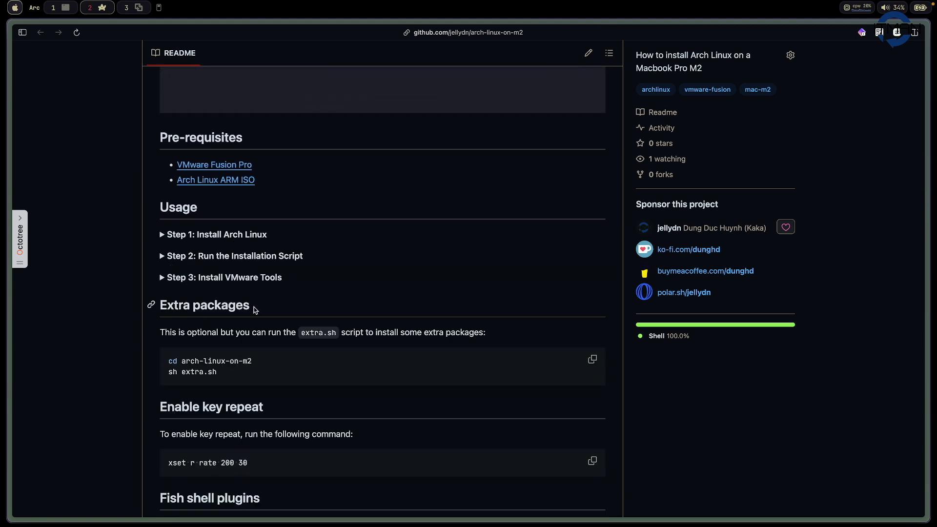
- Expand 'Step 2: Run the Installation Script' and play the Install git and sudo demo video
{"action": "left_click", "coordinate": [276, 257]}
{"action": "scroll", "coordinate": [338, 323], "scroll_direction": "down", "scroll_amount": 2}
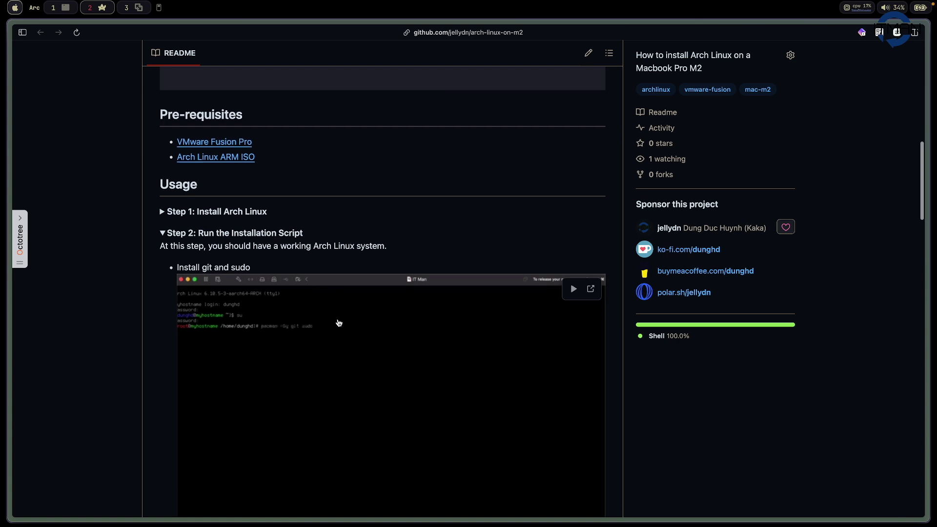
{"action": "scroll", "coordinate": [338, 322], "scroll_direction": "down", "scroll_amount": 3}
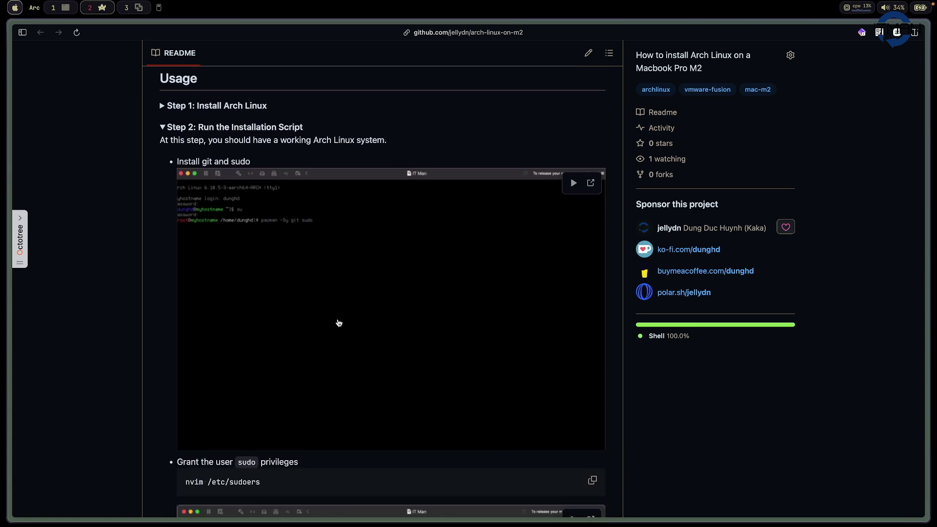
{"action": "scroll", "coordinate": [339, 322], "scroll_direction": "down", "scroll_amount": 3}
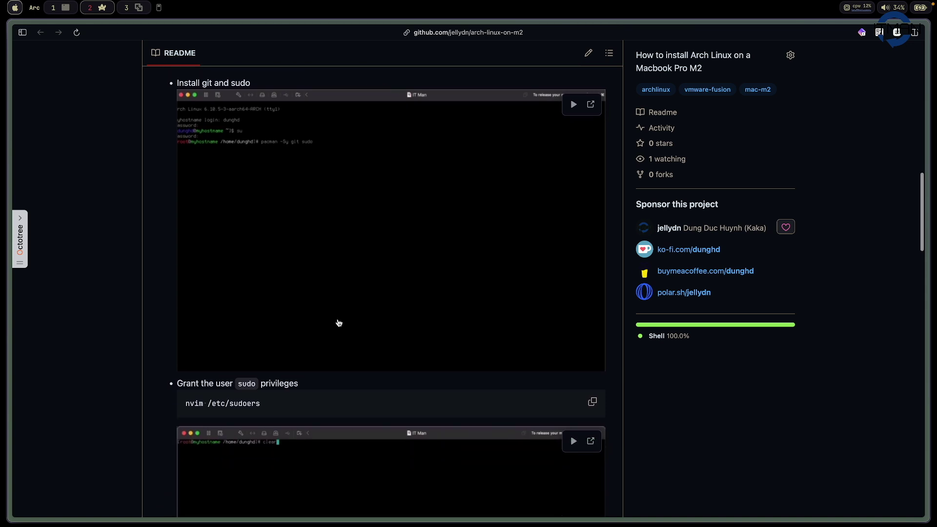
{"action": "left_click", "coordinate": [573, 104]}
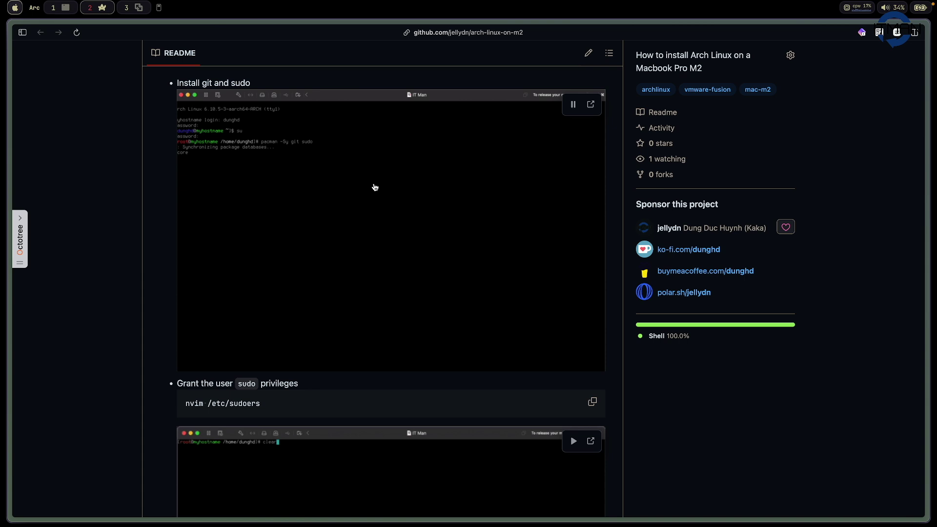
- Play the Arch login demo video further down the README
{"action": "scroll", "coordinate": [435, 139], "scroll_direction": "up", "scroll_amount": 3}
{"action": "scroll", "coordinate": [437, 137], "scroll_direction": "down", "scroll_amount": 20}
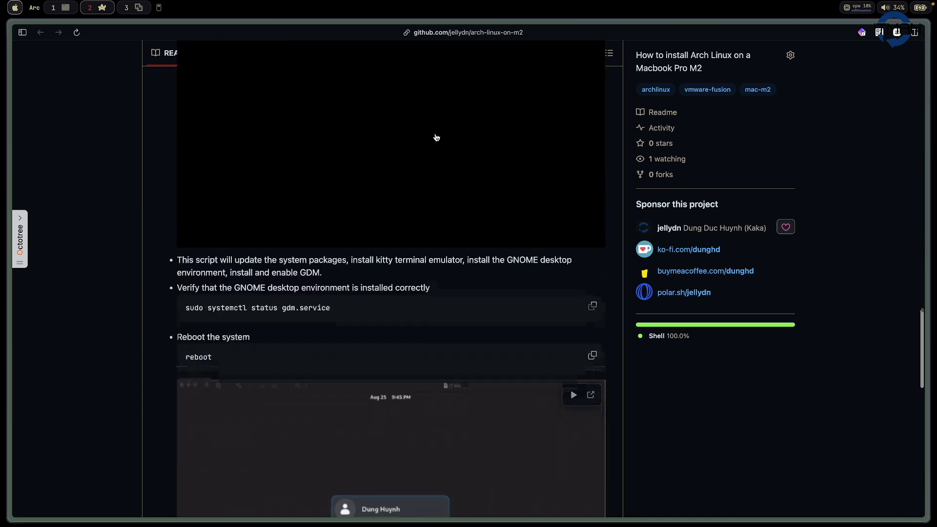
{"action": "scroll", "coordinate": [436, 138], "scroll_direction": "down", "scroll_amount": 12}
{"action": "scroll", "coordinate": [435, 138], "scroll_direction": "up", "scroll_amount": 5}
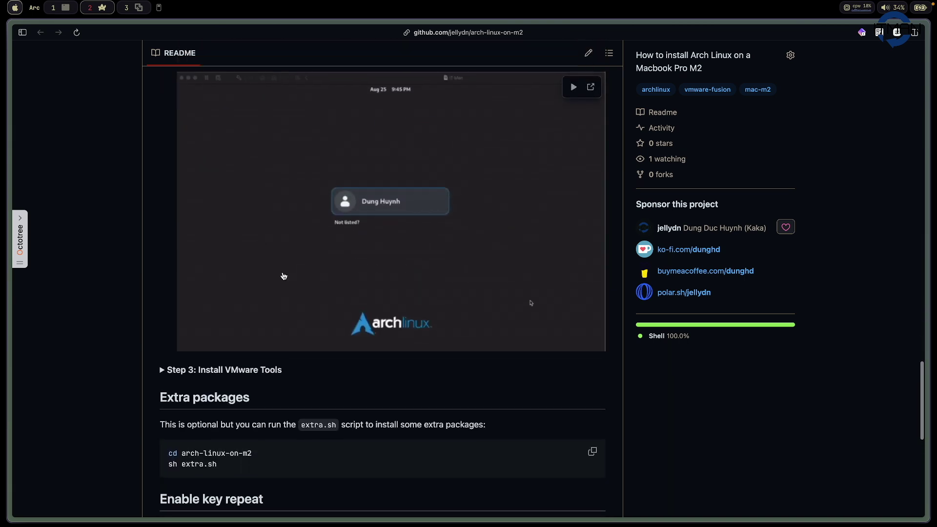
{"action": "left_click", "coordinate": [573, 87]}
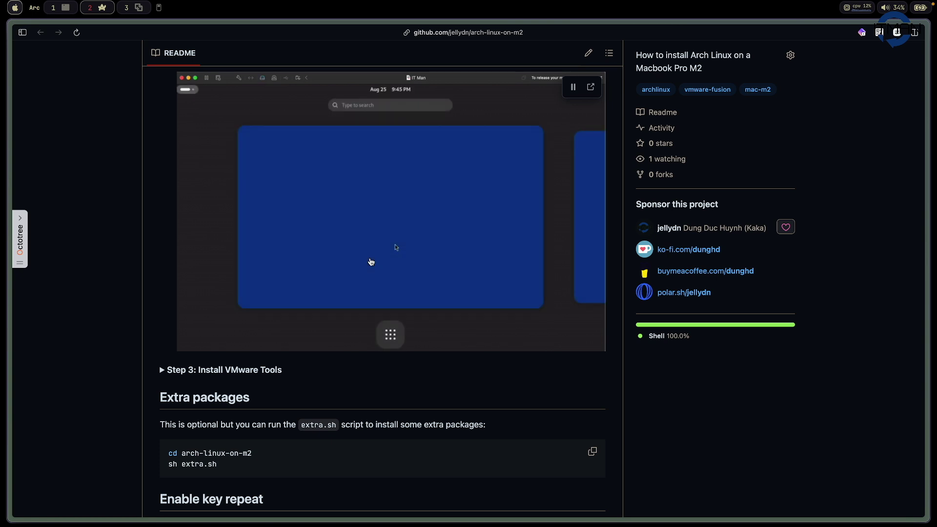
{"action": "scroll", "coordinate": [371, 262], "scroll_direction": "up", "scroll_amount": 2}
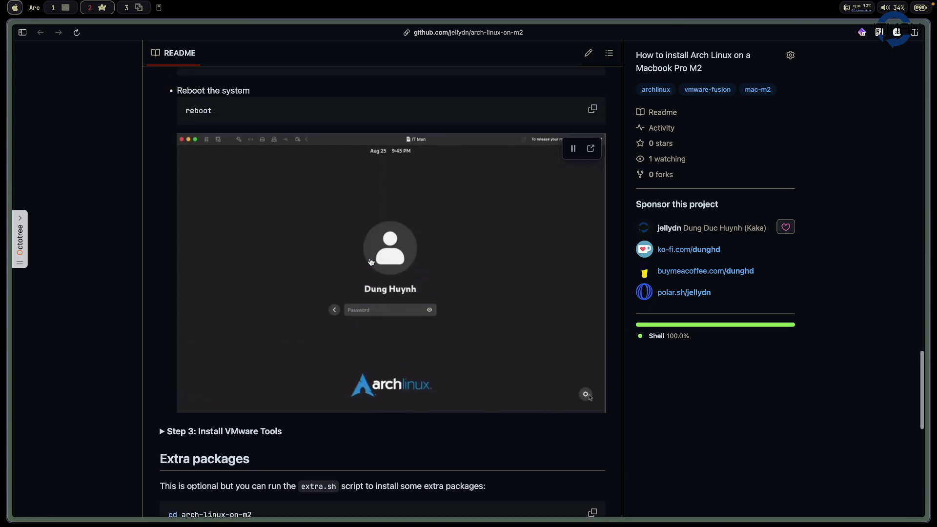
{"action": "scroll", "coordinate": [371, 262], "scroll_direction": "down", "scroll_amount": 5}
{"action": "scroll", "coordinate": [371, 262], "scroll_direction": "up", "scroll_amount": 3}
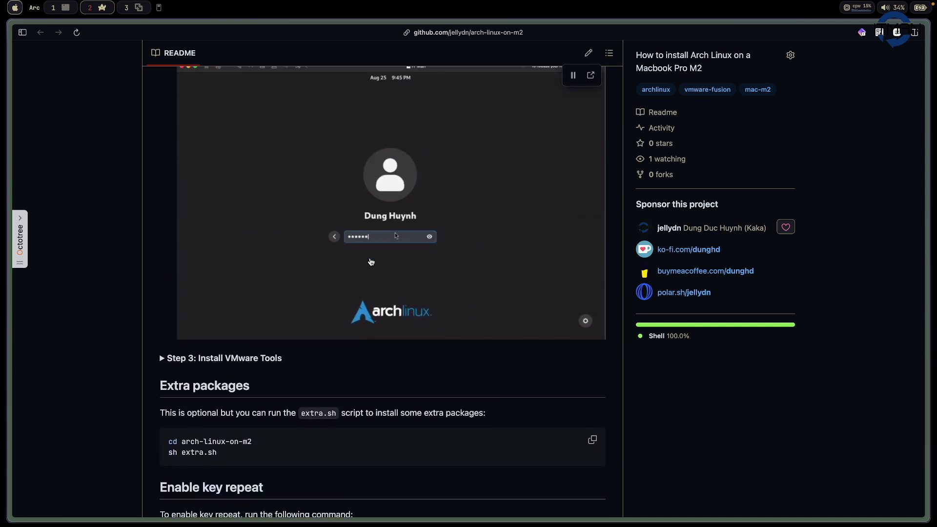
{"action": "scroll", "coordinate": [371, 262], "scroll_direction": "down", "scroll_amount": 3}
{"action": "scroll", "coordinate": [342, 312], "scroll_direction": "up", "scroll_amount": 3}
- Expand 'Step 3: Install VMware Tools' and briefly highlight its two commands
{"action": "left_click", "coordinate": [302, 362]}
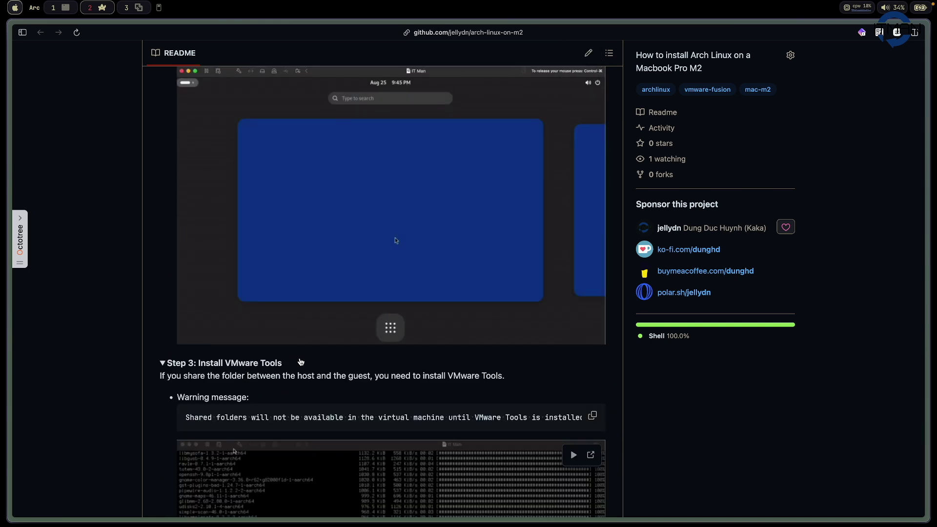
{"action": "scroll", "coordinate": [301, 362], "scroll_direction": "down", "scroll_amount": 4}
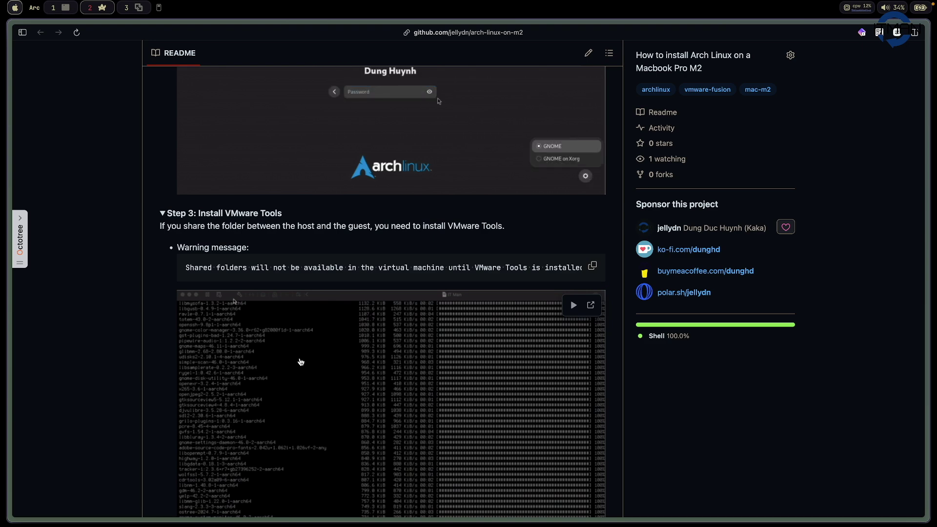
{"action": "scroll", "coordinate": [301, 362], "scroll_direction": "down", "scroll_amount": 2}
{"action": "scroll", "coordinate": [301, 362], "scroll_direction": "down", "scroll_amount": 5}
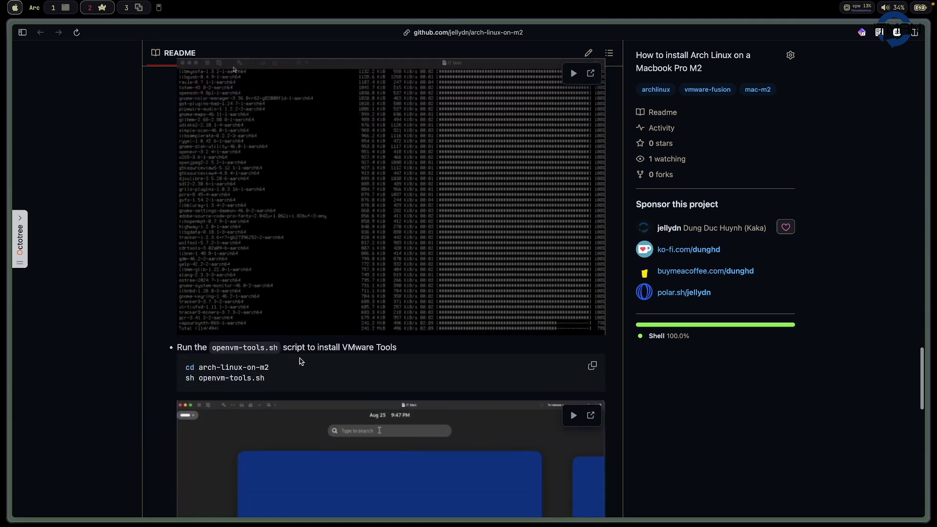
{"action": "scroll", "coordinate": [186, 377], "scroll_direction": "down", "scroll_amount": 1}
{"action": "left_click_drag", "start_coordinate": [185, 321], "coordinate": [283, 335]}
{"action": "left_click", "coordinate": [285, 340]}
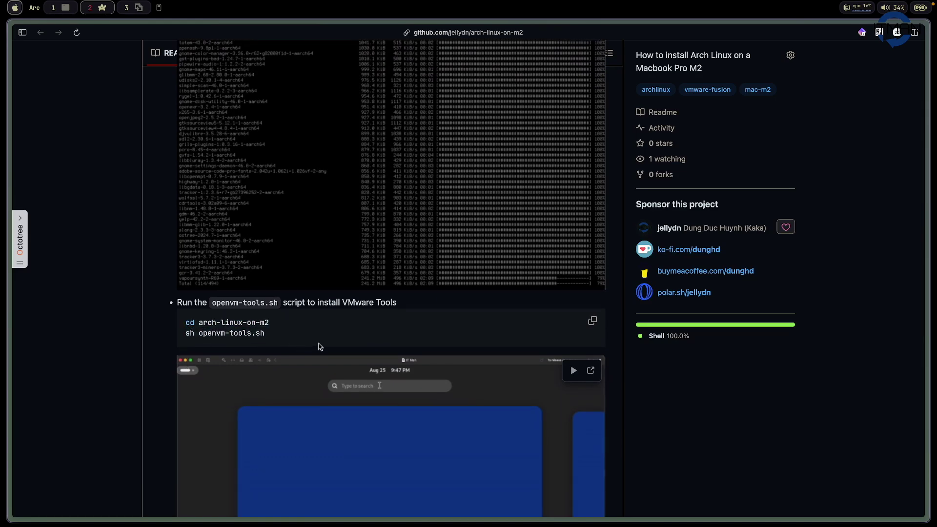
- Select the ls -l /mnt/hgfs verification command, then deselect it and read on
{"action": "scroll", "coordinate": [320, 347], "scroll_direction": "down", "scroll_amount": 6}
{"action": "scroll", "coordinate": [318, 342], "scroll_direction": "up", "scroll_amount": 1}
{"action": "scroll", "coordinate": [318, 342], "scroll_direction": "down", "scroll_amount": 1}
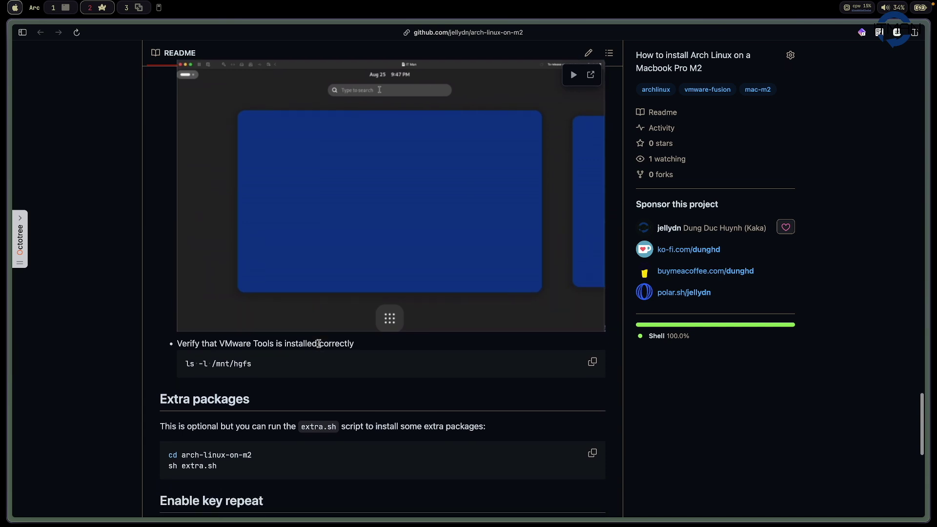
{"action": "mouse_move", "coordinate": [185, 366]}
{"action": "left_mouse_down"}
{"action": "mouse_move", "coordinate": [237, 366]}
{"action": "mouse_move", "coordinate": [186, 365]}
{"action": "left_mouse_up"}
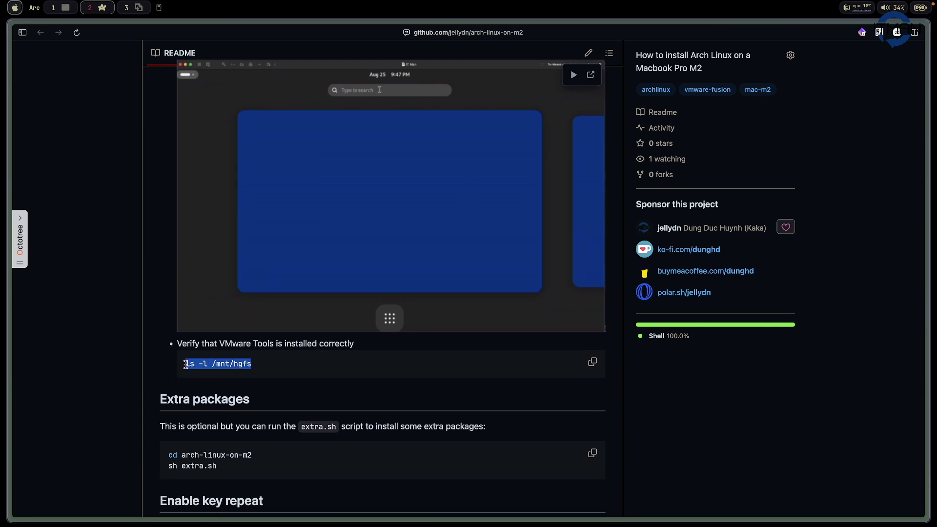
{"action": "left_click", "coordinate": [217, 366]}
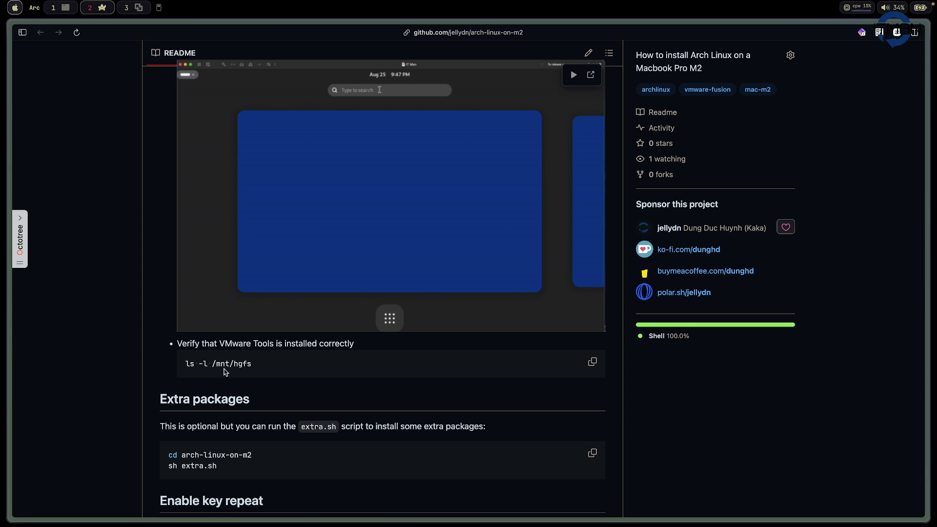
{"action": "left_click_drag", "start_coordinate": [237, 368], "coordinate": [186, 366]}
{"action": "left_click", "coordinate": [263, 369]}
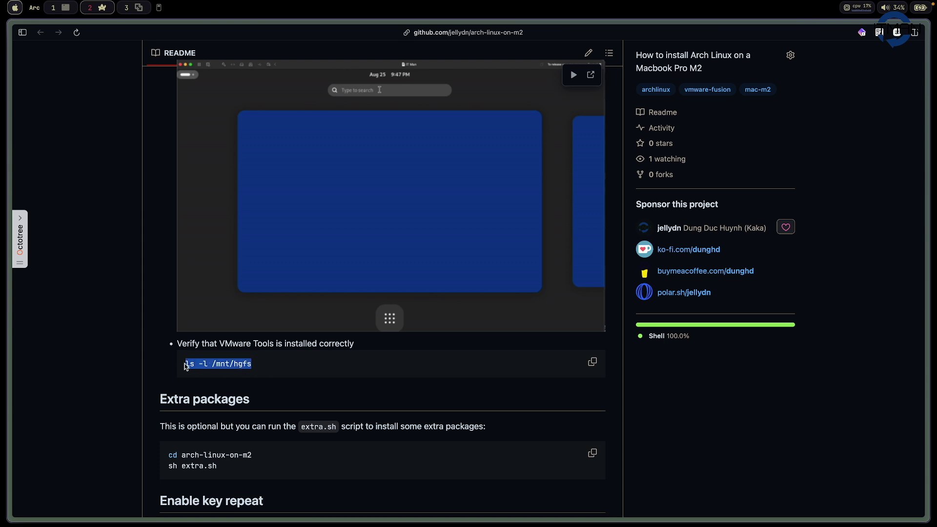
{"action": "scroll", "coordinate": [296, 371], "scroll_direction": "down", "scroll_amount": 3}
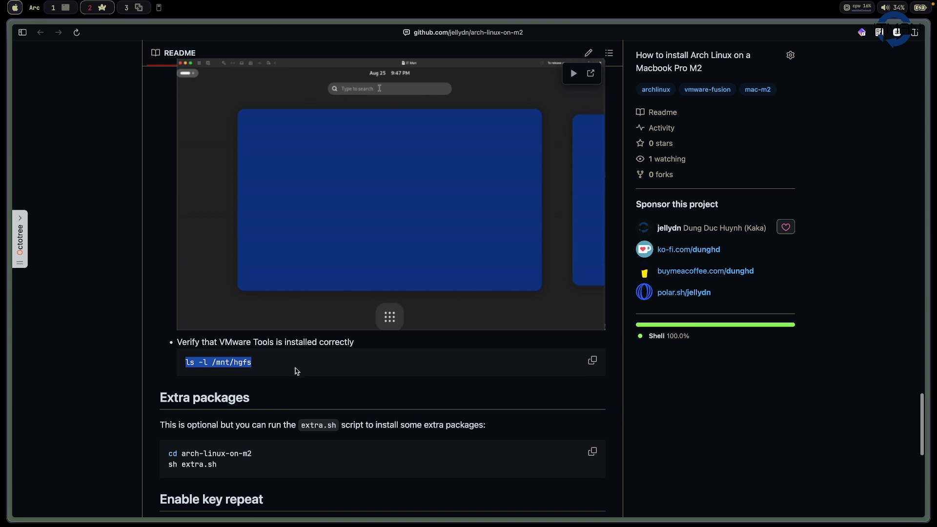
{"action": "left_click", "coordinate": [264, 375]}
- Scroll the README past the Fish shell plugins section and back up
{"action": "scroll", "coordinate": [264, 376], "scroll_direction": "down", "scroll_amount": 5}
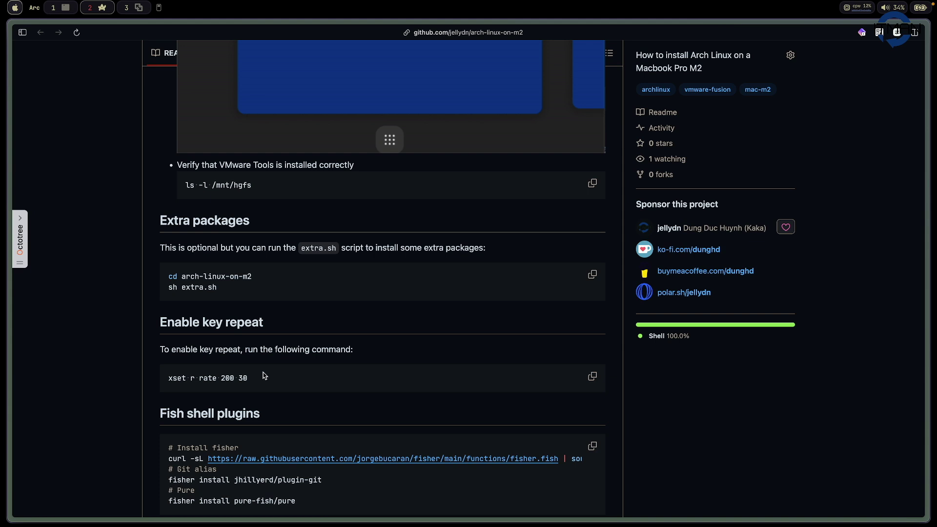
{"action": "scroll", "coordinate": [264, 375], "scroll_direction": "down", "scroll_amount": 3}
{"action": "scroll", "coordinate": [264, 376], "scroll_direction": "up", "scroll_amount": 5}
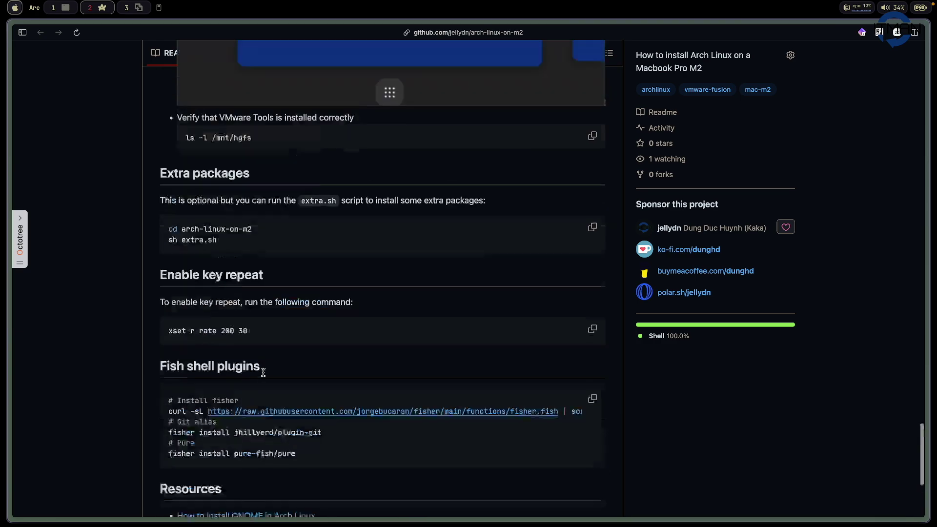
{"action": "scroll", "coordinate": [264, 375], "scroll_direction": "up", "scroll_amount": 20}
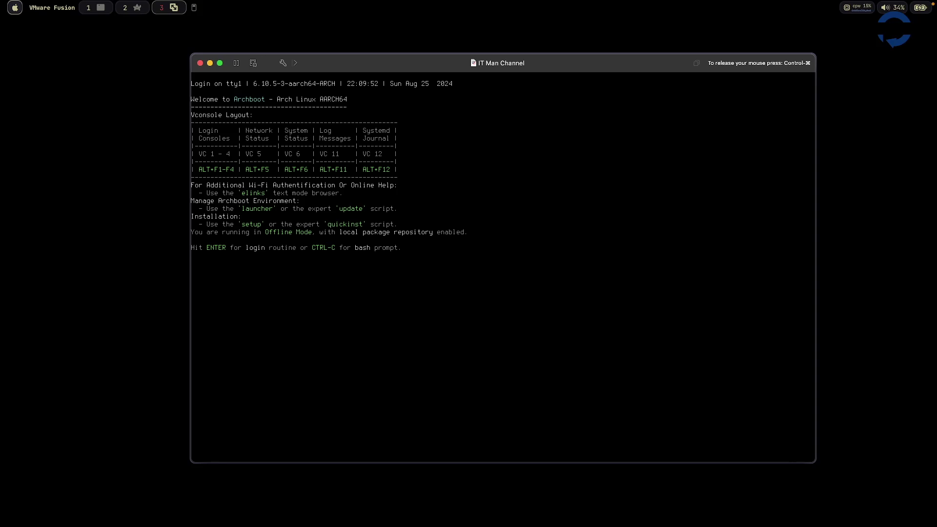
- Start Archboot setup with the English (en_US) locale and stay in offline mode
{"action": "key", "text": "Return"}
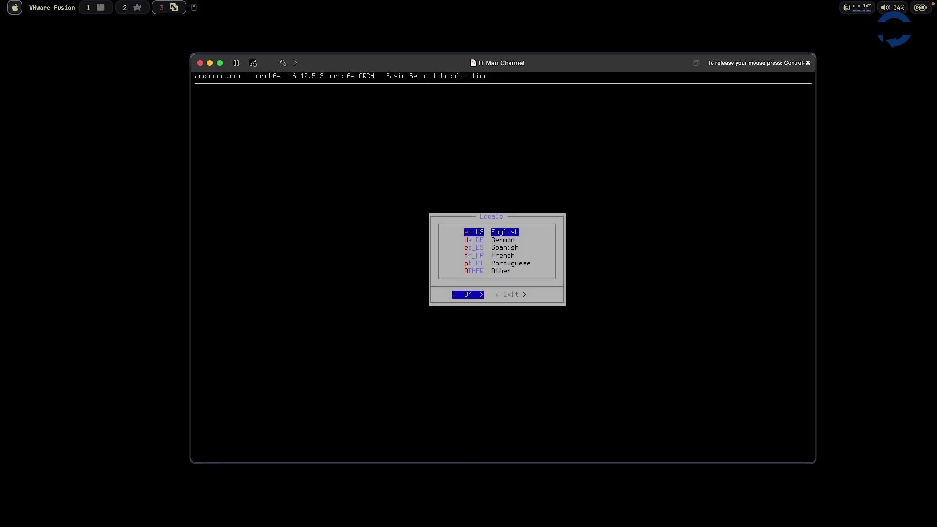
{"action": "key", "text": "Return"}
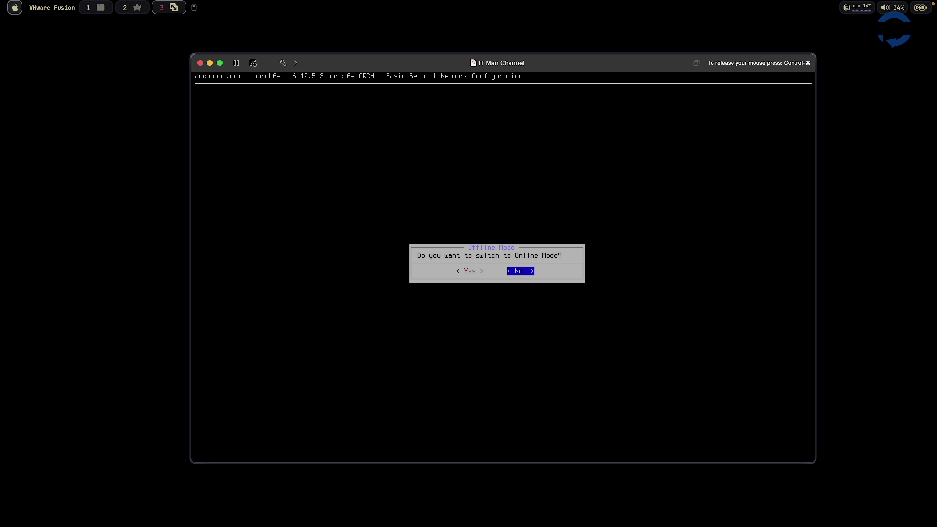
{"action": "key", "text": "Return"}
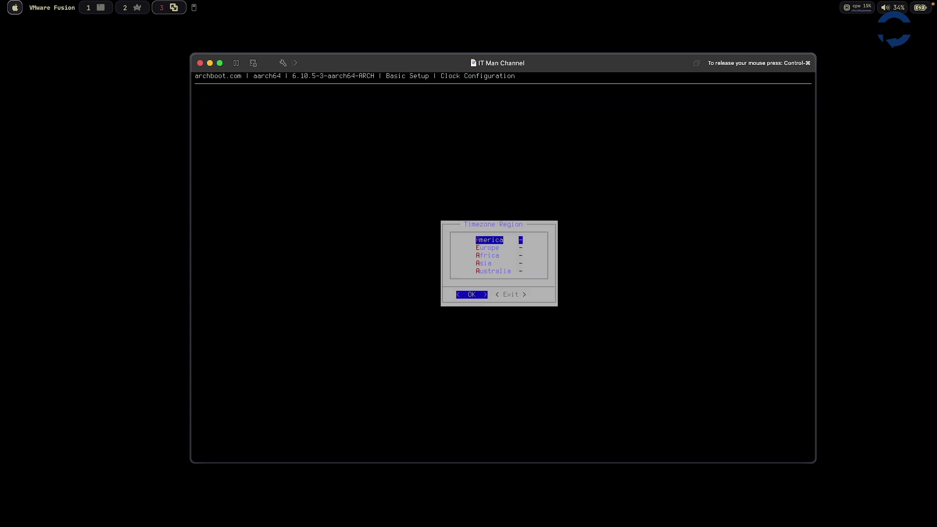
- Set the timezone to Asia/Singapore and accept the current date and time
{"action": "key", "text": "a"}
{"action": "key", "text": "a"}
{"action": "key", "text": "Return"}
{"action": "key", "text": "s"}
{"action": "key", "text": "s"}
{"action": "key", "text": "s"}
{"action": "key", "text": "s"}
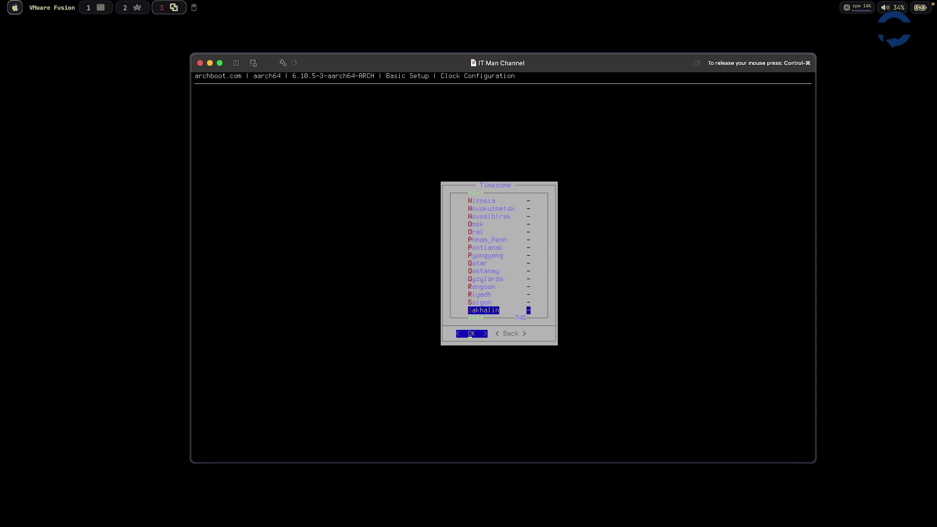
{"action": "key", "text": "s"}
{"action": "key", "text": "s"}
{"action": "key", "text": "s"}
{"action": "key", "text": "Up"}
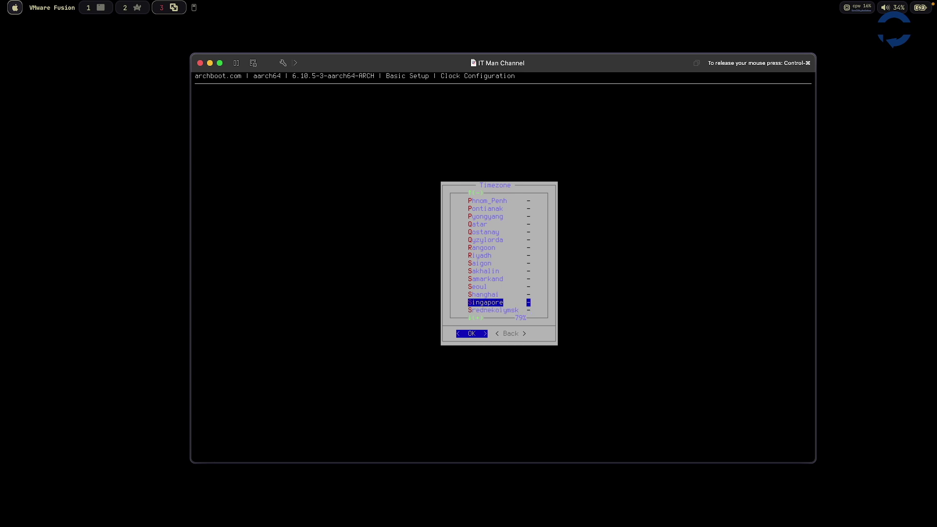
{"action": "key", "text": "Return"}
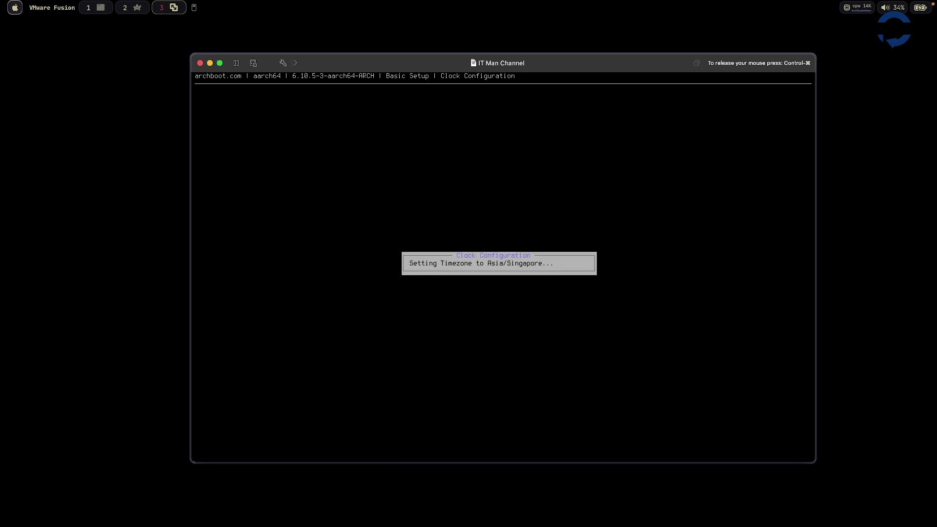
{"action": "key", "text": "Return"}
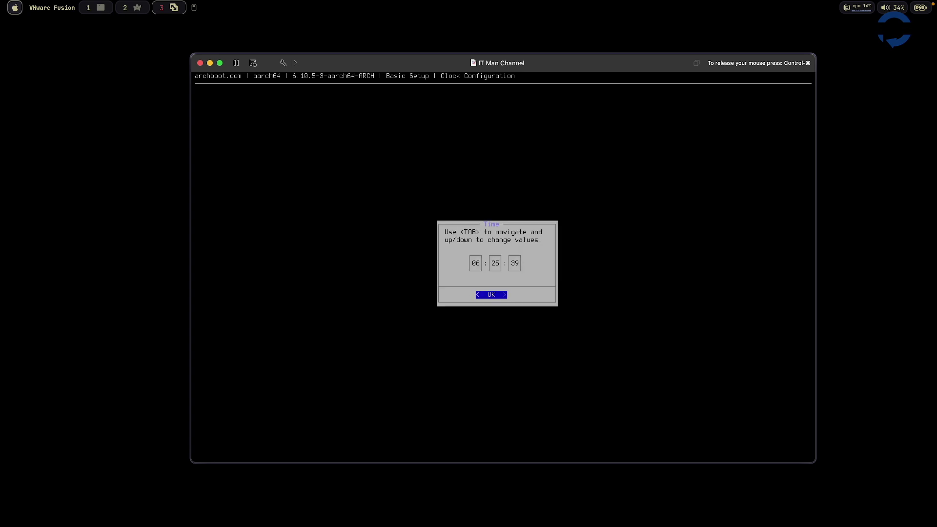
{"action": "key", "text": "Return"}
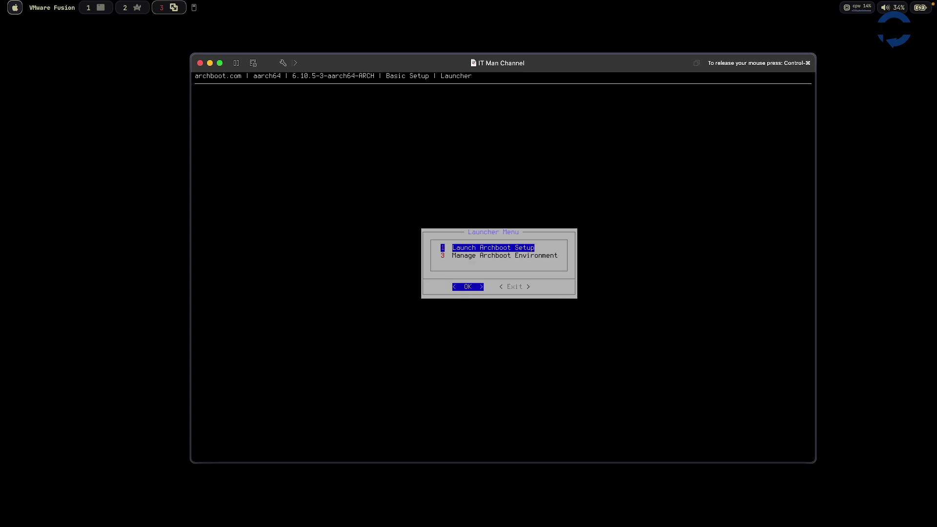
- Launch Archboot Setup and choose Quick Setup under Prepare Storage Device
{"action": "key", "text": "Down"}
{"action": "key", "text": "Up"}
{"action": "key", "text": "Return"}
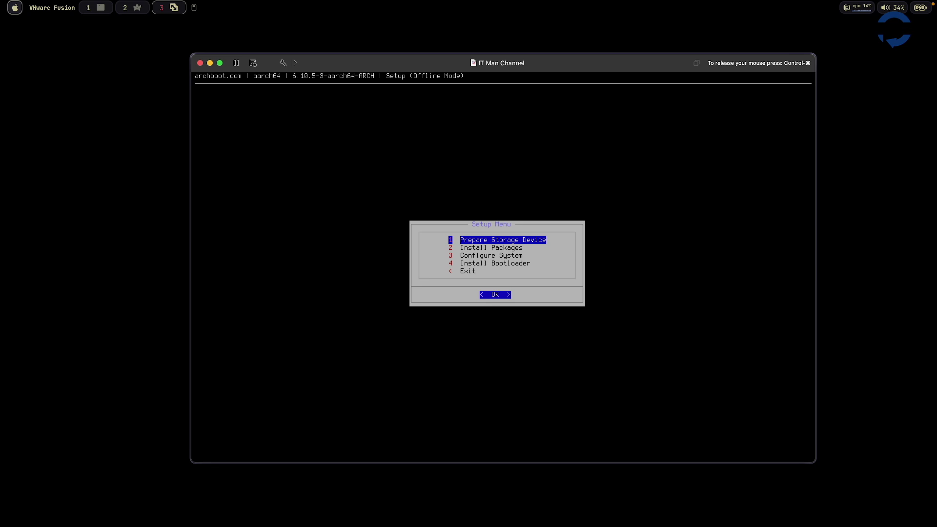
{"action": "key", "text": "Return"}
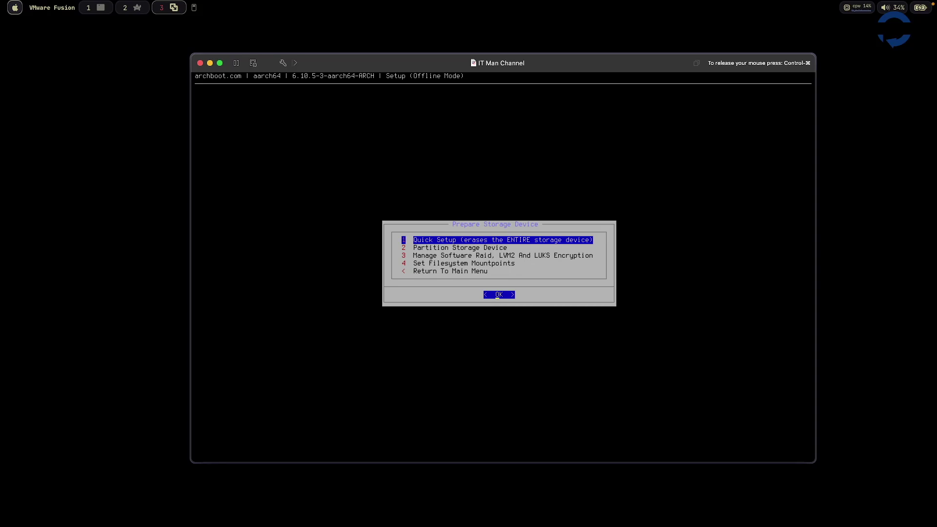
{"action": "key", "text": "Return"}
- Accept /dev/nvme0n1, /efi, default partition sizes and btrfs, then select Yes to erase
{"action": "key", "text": "Return"}
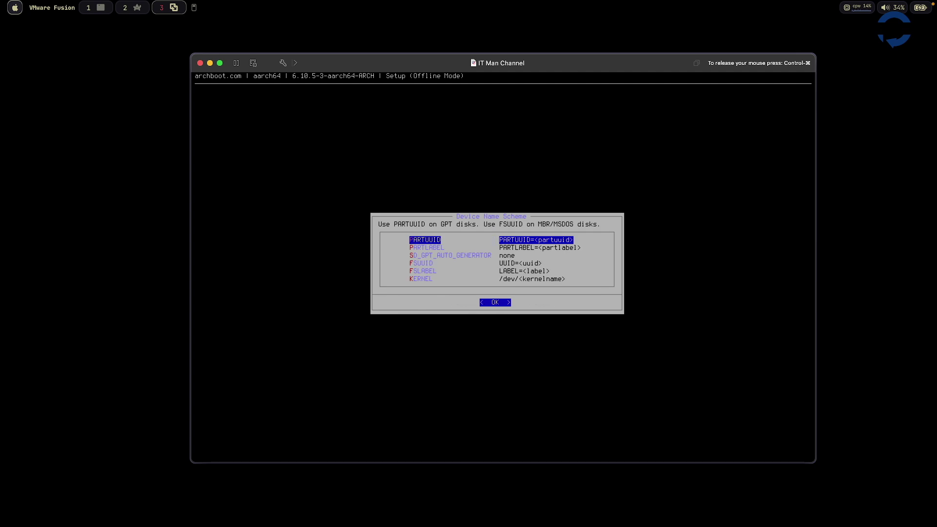
{"action": "key", "text": "Return"}
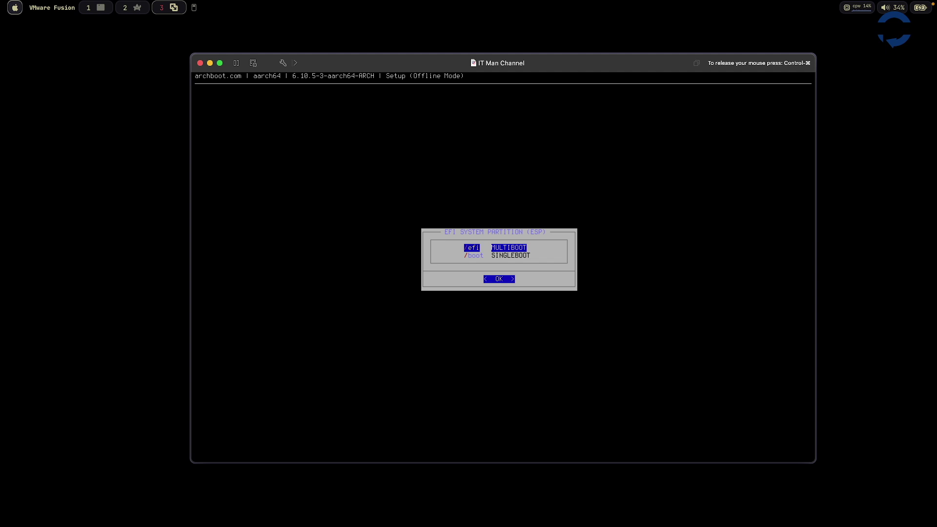
{"action": "key", "text": "Return"}
{"action": "key", "text": "Return"}
{"action": "key", "text": "Return"}
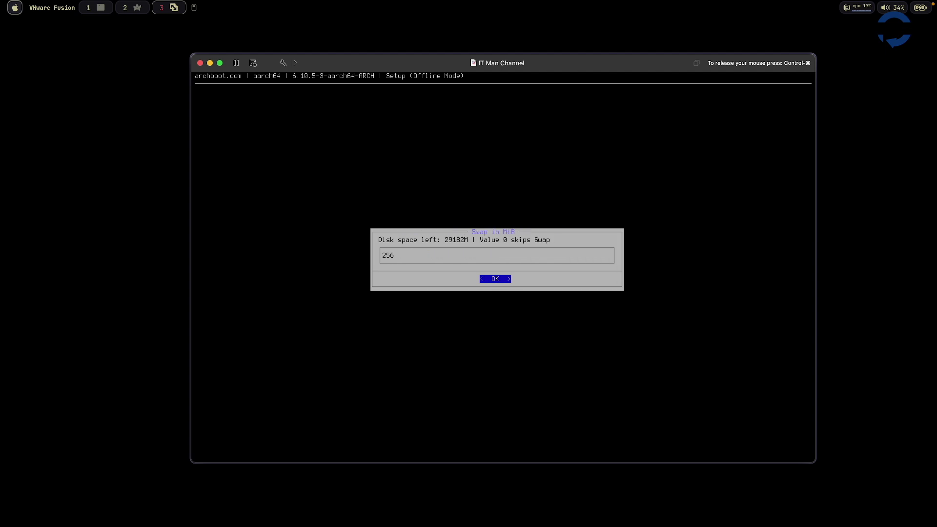
{"action": "key", "text": "Return"}
{"action": "key", "text": "Return"}
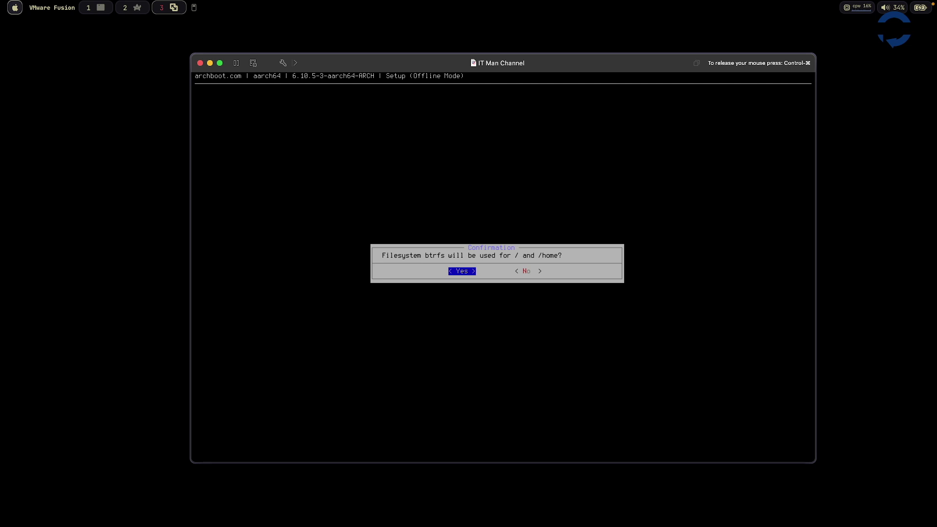
{"action": "key", "text": "Return"}
{"action": "key", "text": "Return"}
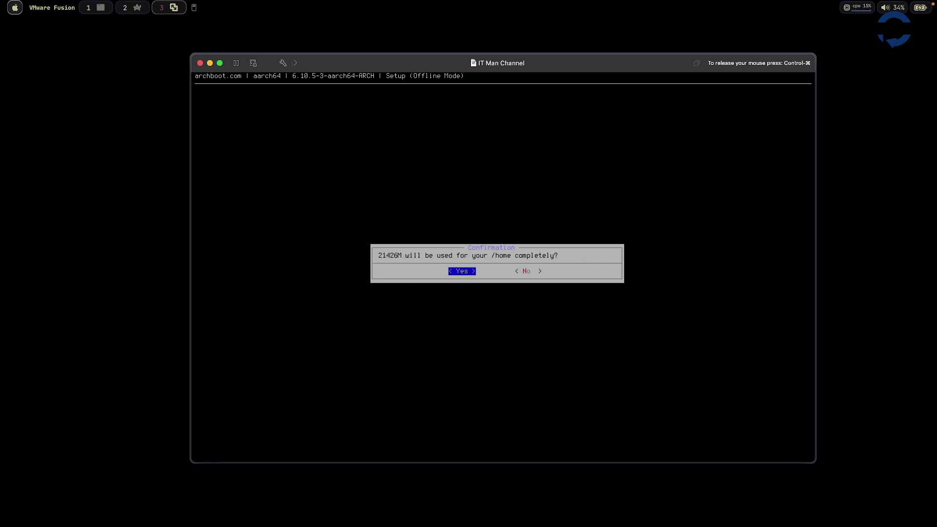
{"action": "key", "text": "Return"}
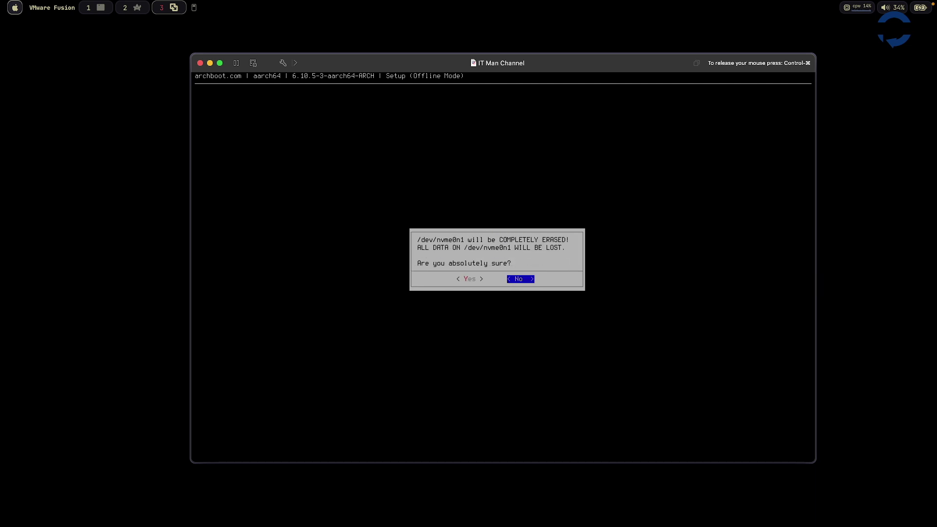
{"action": "key", "text": "Left"}
{"action": "key", "text": "Right"}
{"action": "key", "text": "Left"}
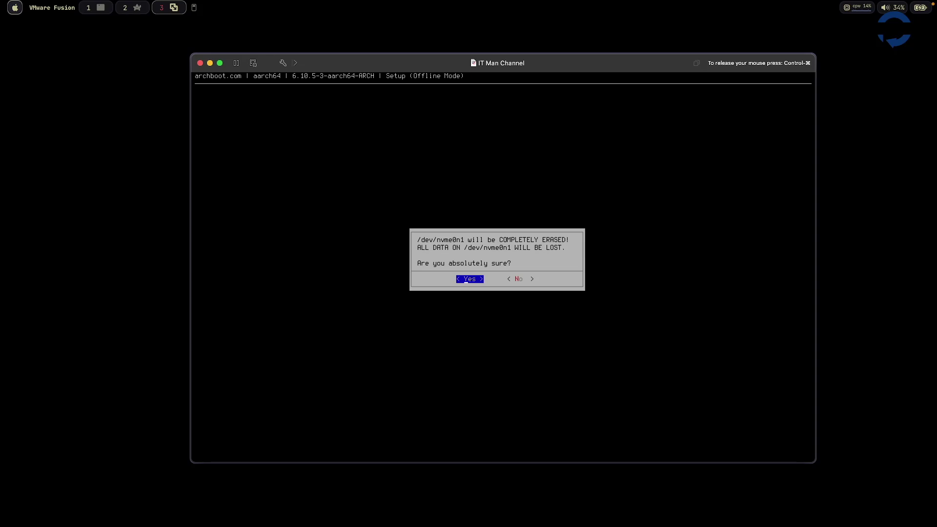
- Confirm erasing /dev/nvme0n1 so vfat, btrfs and swap filesystems are created
{"action": "key", "text": "Return"}
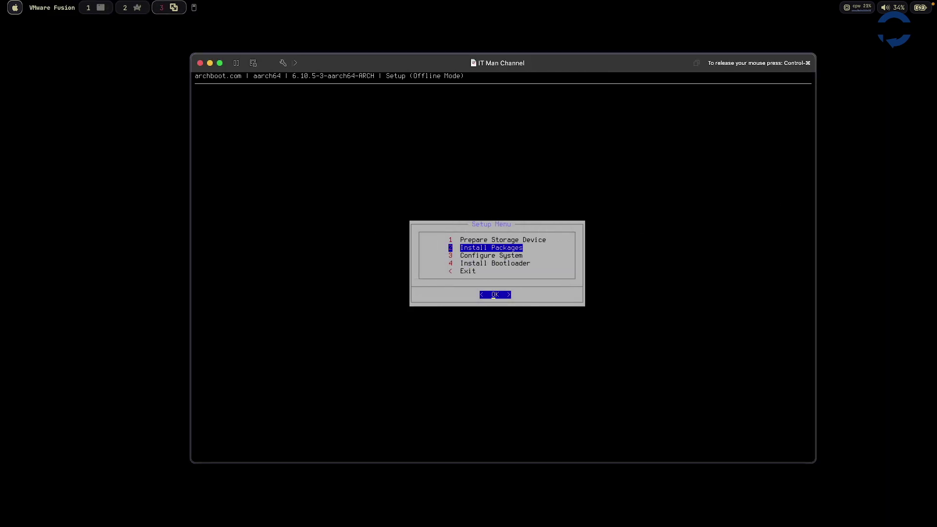
- Install base, linux, linux-firmware, polkit, btrfs-progs, dosfstools and terminus-font packages
{"action": "key", "text": "Return"}
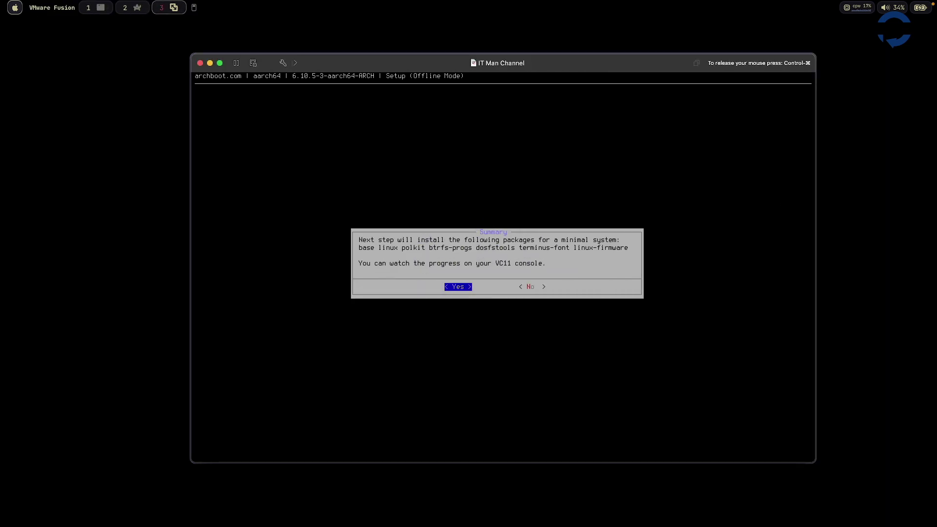
{"action": "key", "text": "Return"}
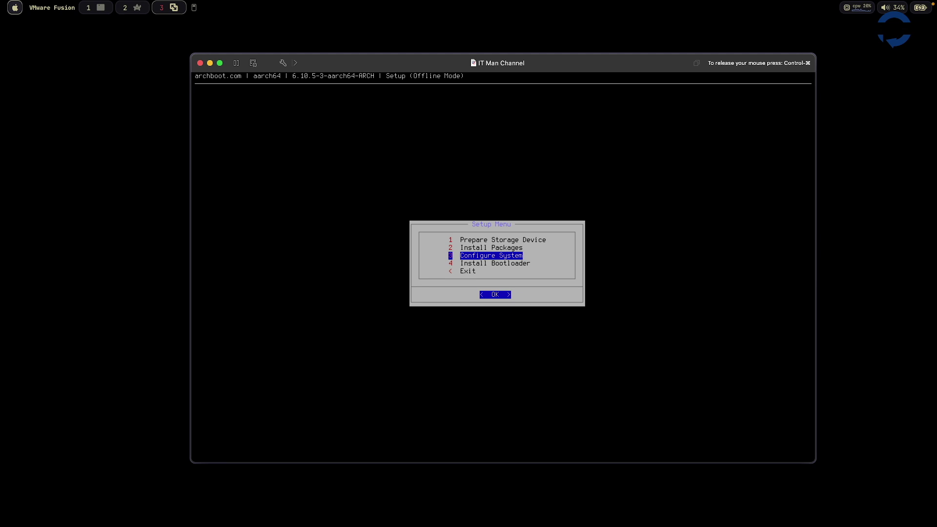
- Set the root password, choose NEOVIM as editor and systemd as mkinitcpio early userspace
{"action": "key", "text": "Return"}
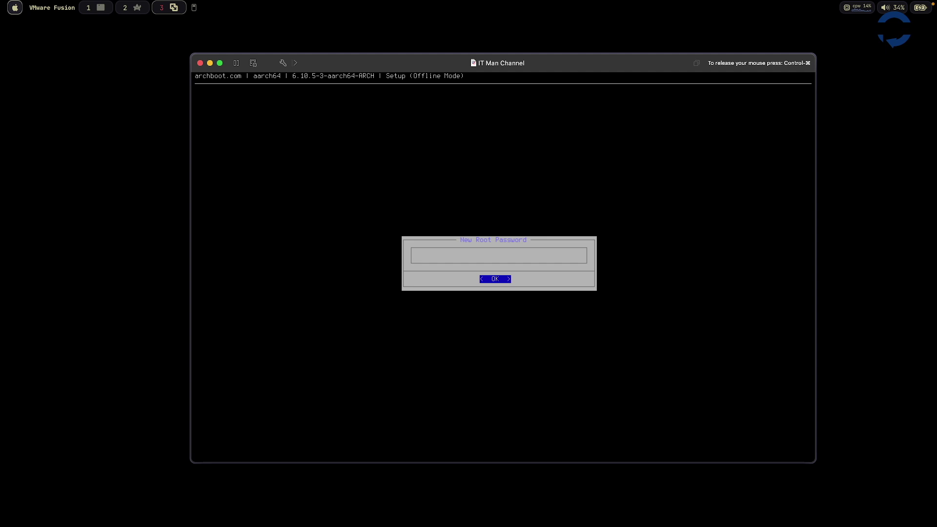
{"action": "key", "text": "Return"}
{"action": "key", "text": "Return"}
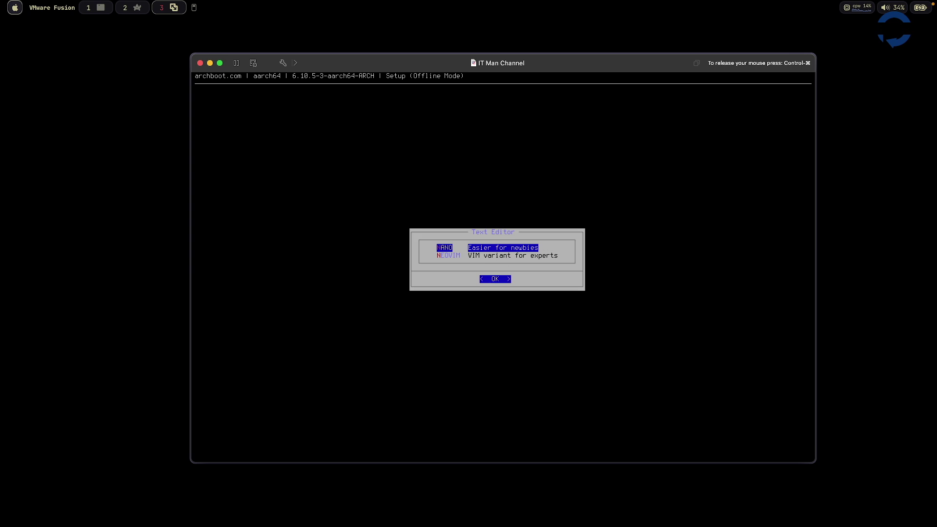
{"action": "key", "text": "Down"}
{"action": "key", "text": "Return"}
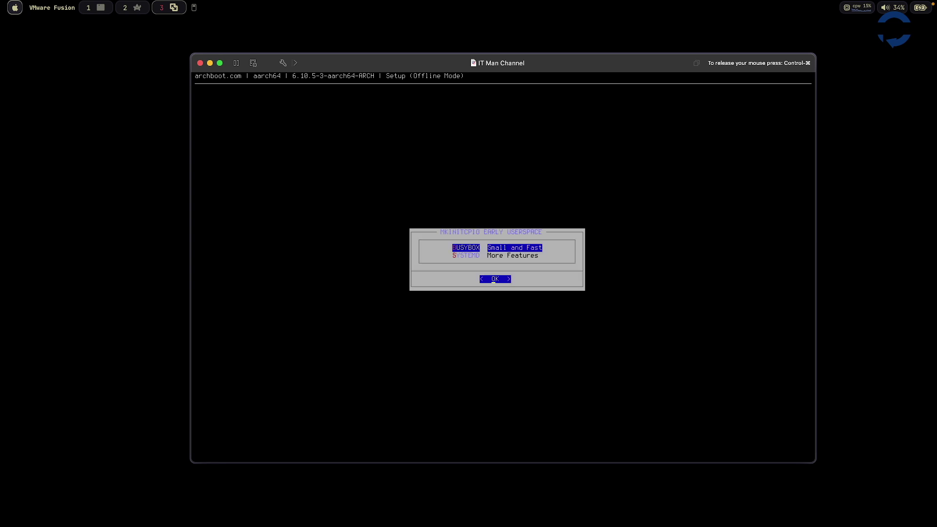
{"action": "key", "text": "Down"}
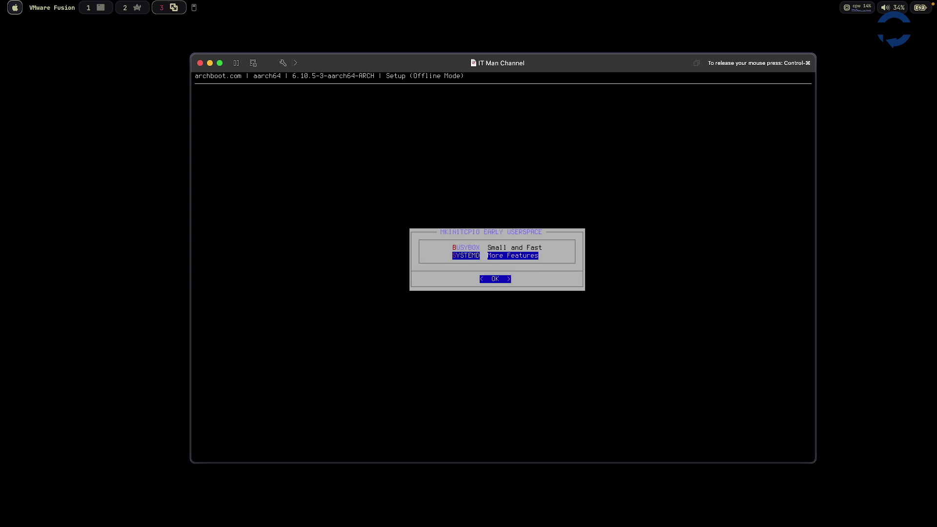
{"action": "key", "text": "Return"}
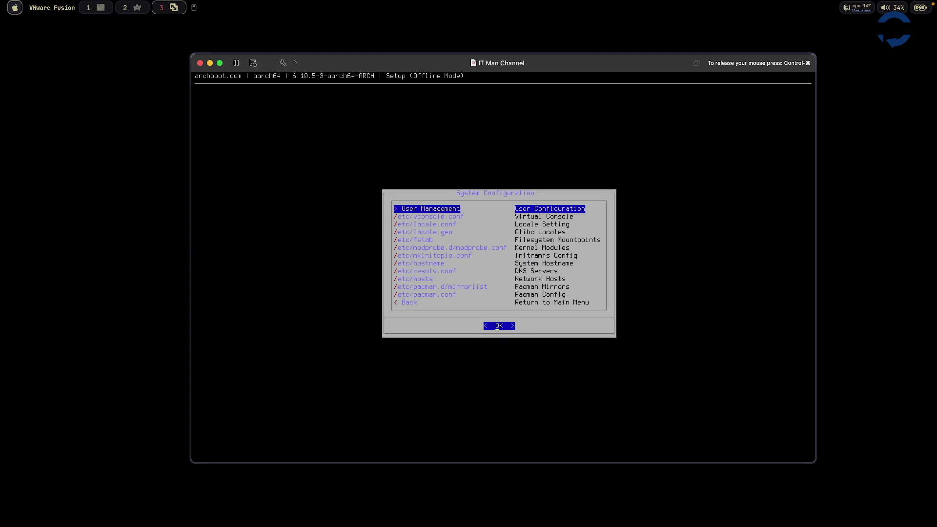
- Make BASH the default shell in User Management
{"action": "key", "text": "Return"}
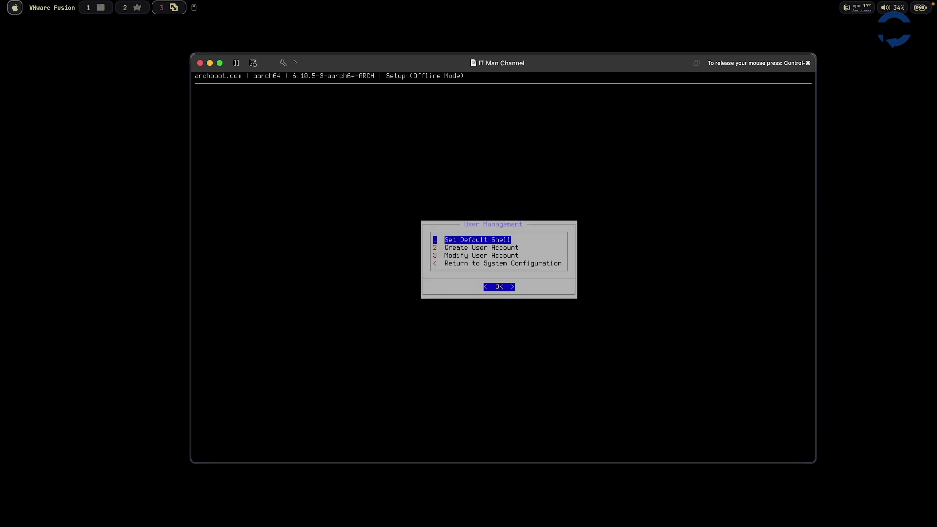
{"action": "key", "text": "Return"}
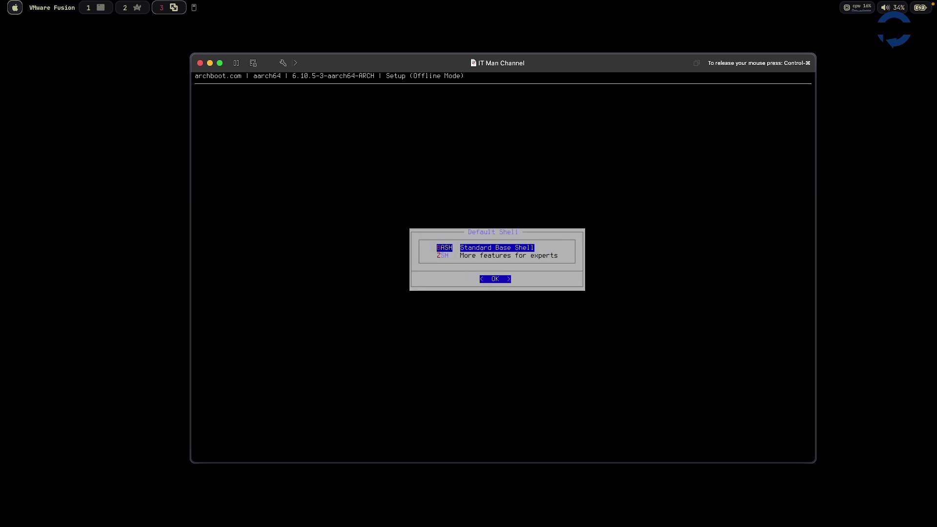
{"action": "key", "text": "Return"}
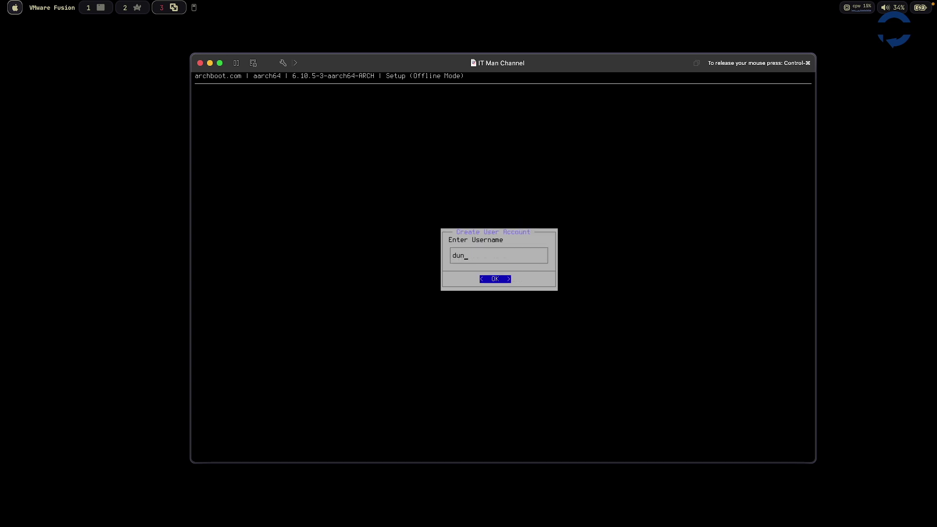
- Create an administrator (wheel) user account with a full-name comment and password
{"action": "key", "text": "Return"}
{"action": "key", "text": "Left"}
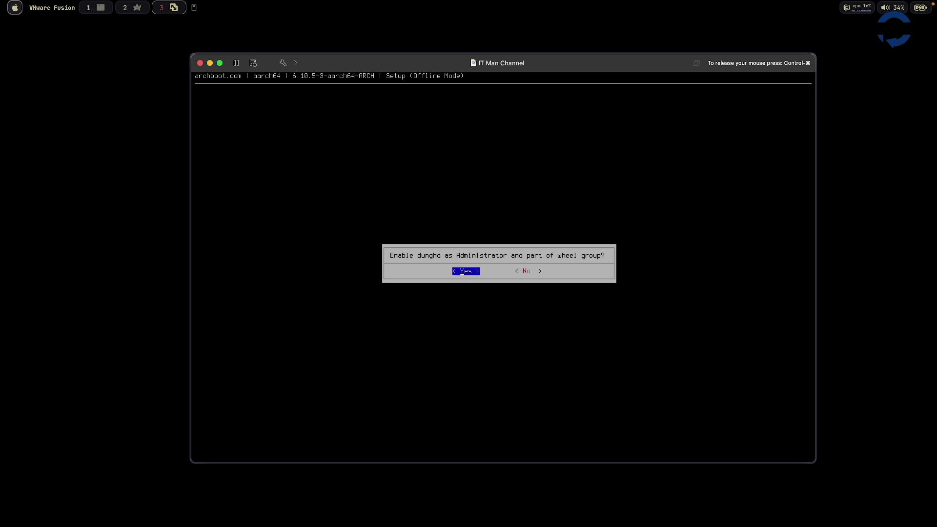
{"action": "key", "text": "Return"}
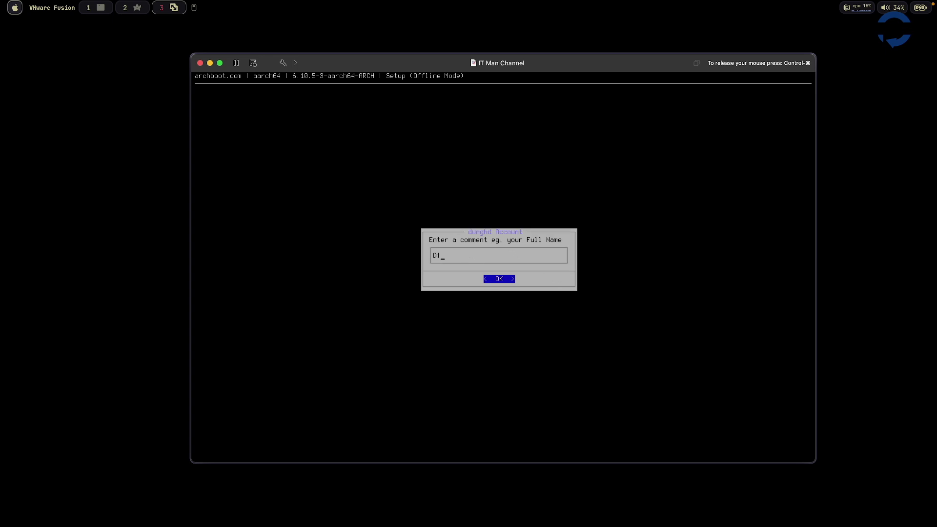
{"action": "type", "text": "Dung Huynh"}
{"action": "key", "text": "Return"}
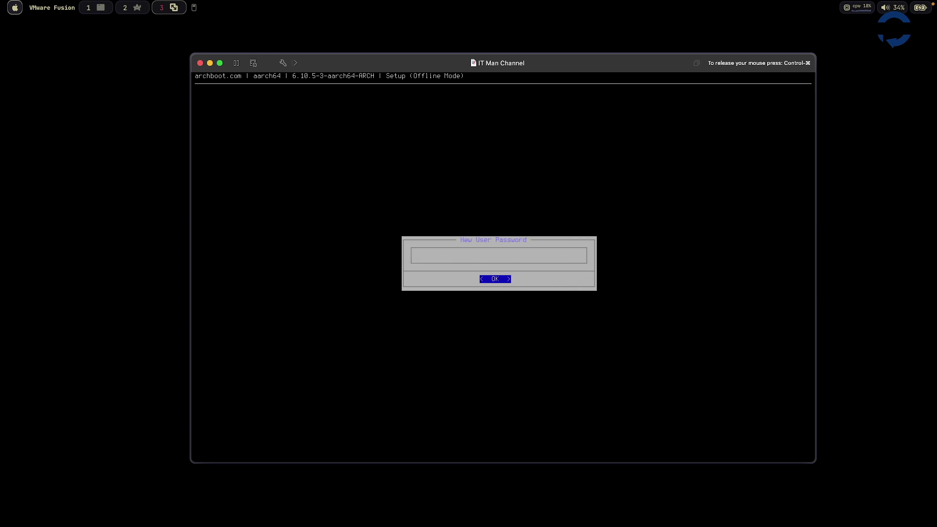
{"action": "type", "text": "123"}
{"action": "key", "text": "Return"}
{"action": "type", "text": "123"}
{"action": "key", "text": "Return"}
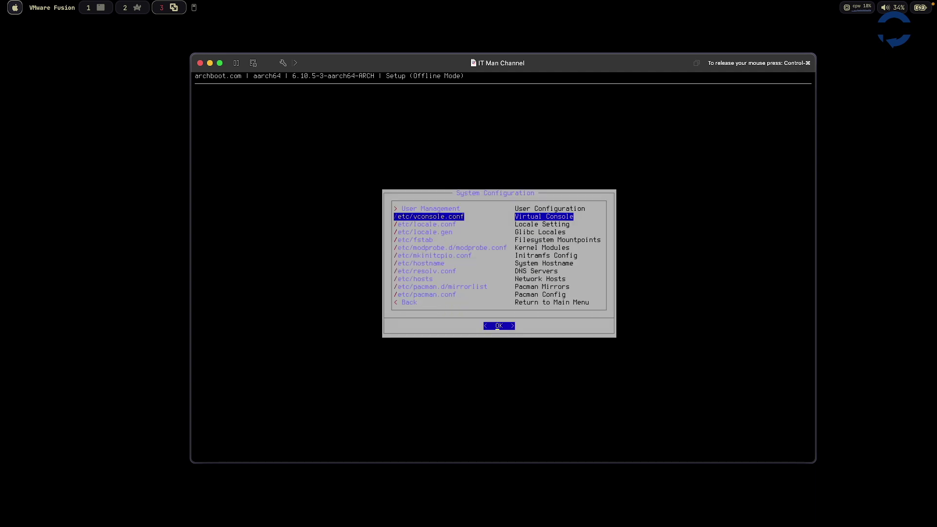
- Set the hostname to itman in /etc/hostname, save with :wq, and return to Setup Menu
{"action": "key", "text": "Down"}
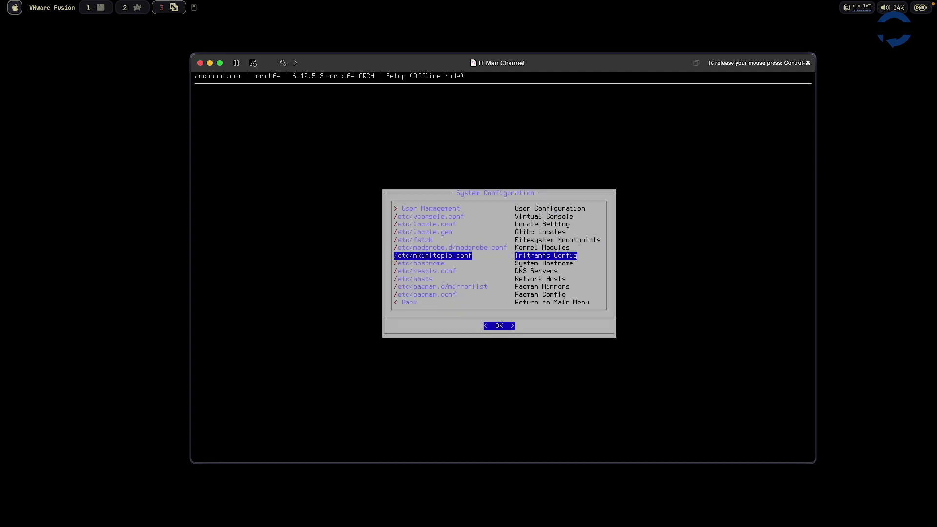
{"action": "key", "text": "Down"}
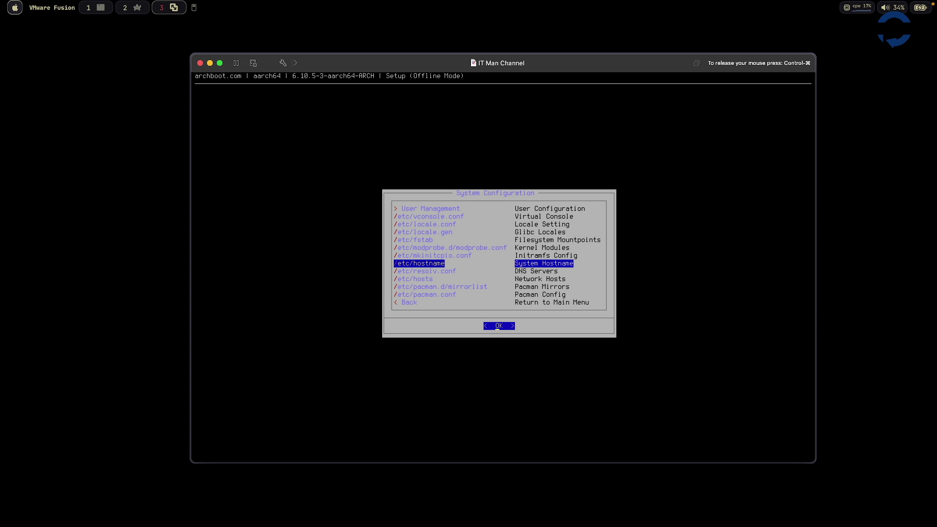
{"action": "key", "text": "Return"}
{"action": "type", "text": "id"}
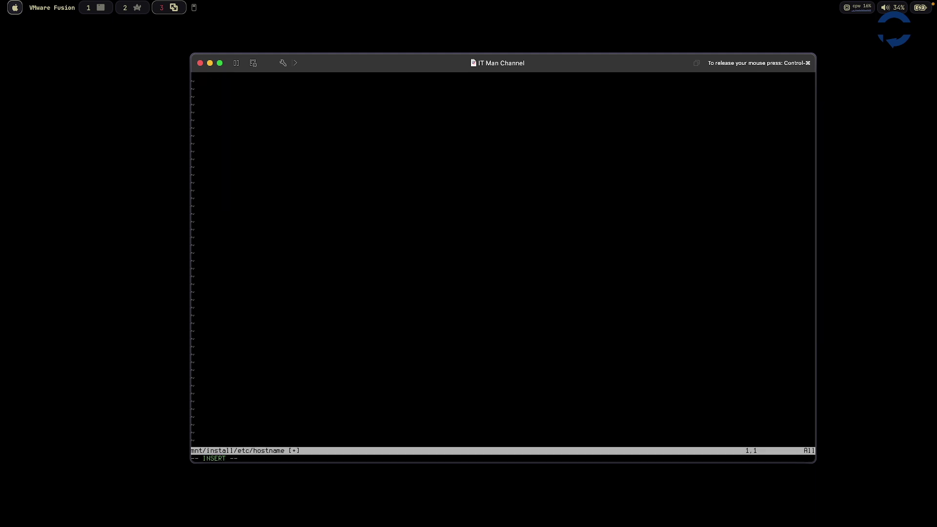
{"action": "type", "text": "itmanwq"}
{"action": "key", "text": "BackSpace"}
{"action": "key", "text": "BackSpace"}
{"action": "key", "text": "Escape"}
{"action": "type", "text": ":wq"}
{"action": "key", "text": "Return"}
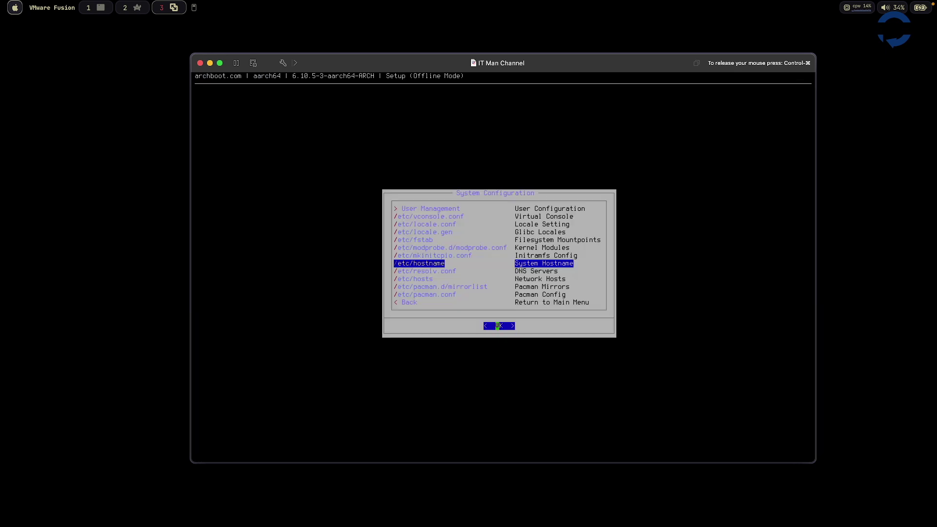
{"action": "key", "text": "Down"}
{"action": "key", "text": "Down"}
{"action": "key", "text": "Down"}
{"action": "key", "text": "Down"}
{"action": "key", "text": "Down"}
{"action": "key", "text": "Return"}
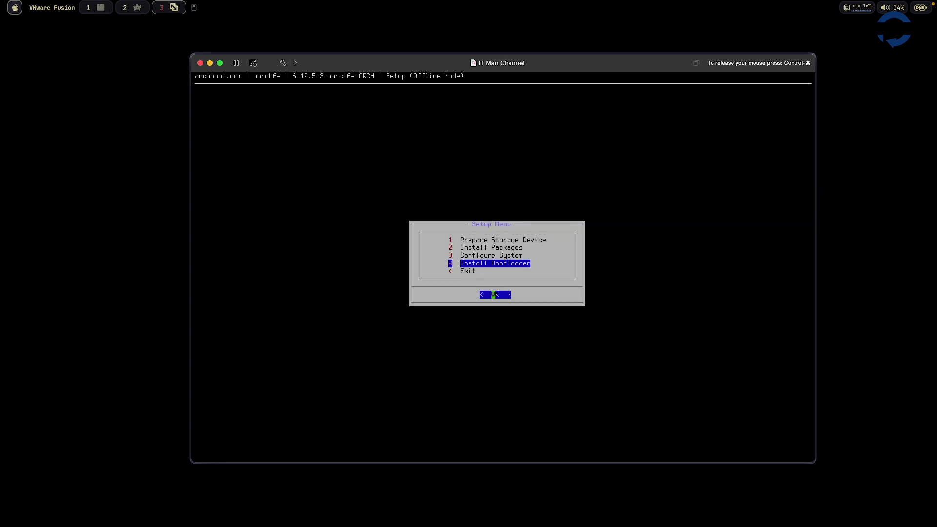
- Install GRUB(2) for AA64 UEFI as the bootloader, saving grub.cfg with :wq
{"action": "key", "text": "Return"}
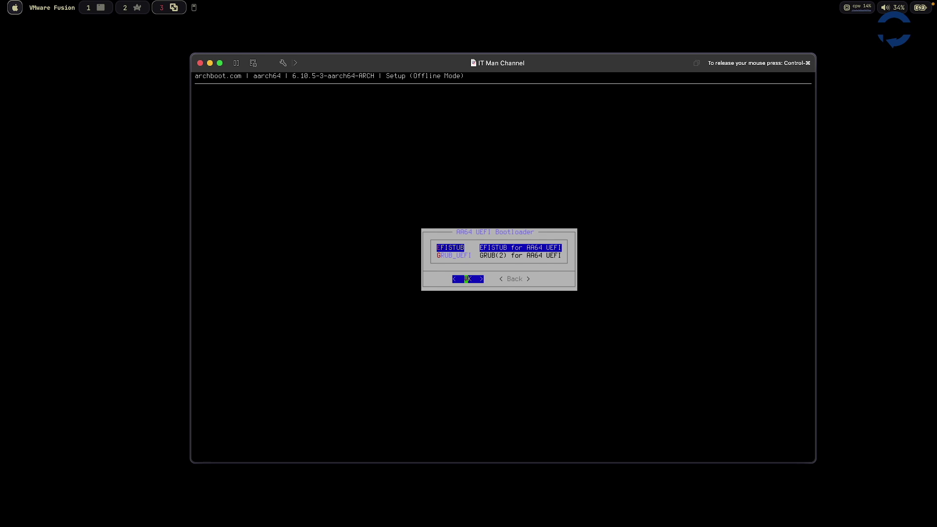
{"action": "key", "text": "Down"}
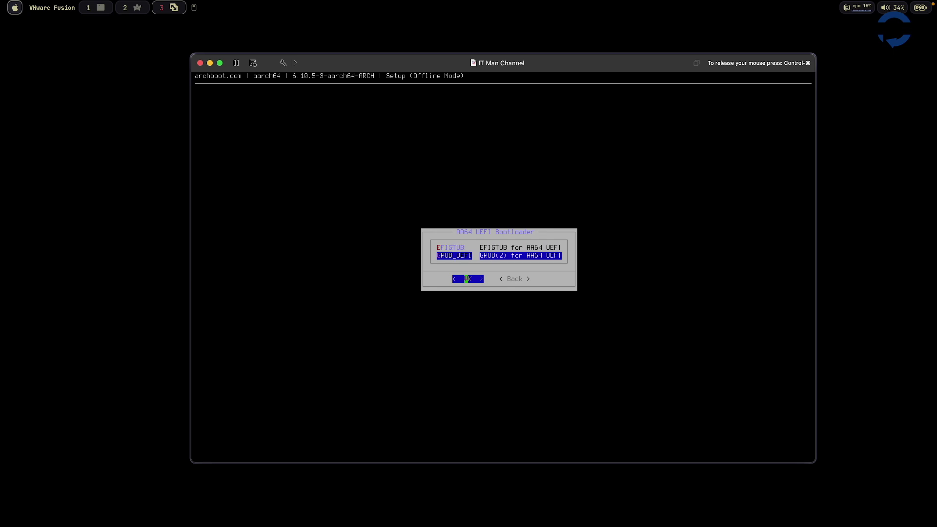
{"action": "key", "text": "Return"}
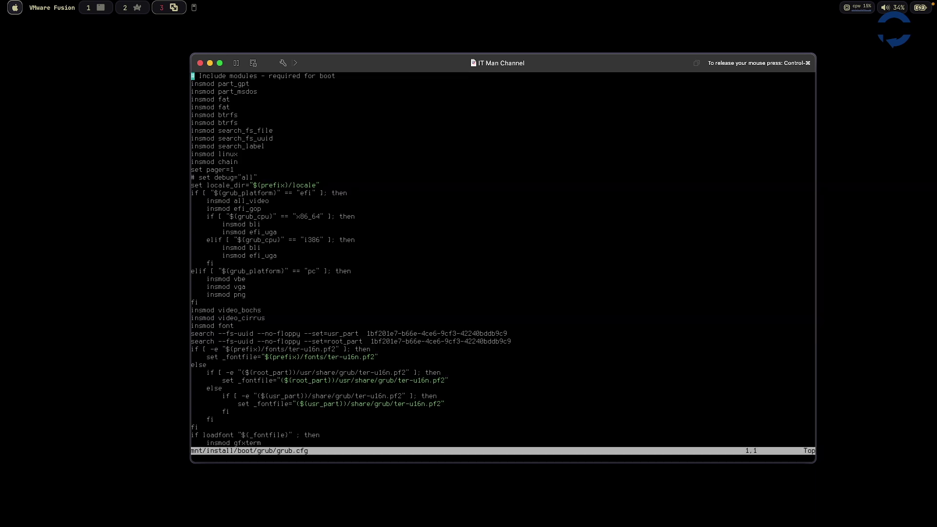
{"action": "type", "text": ":wq"}
{"action": "key", "text": "Return"}
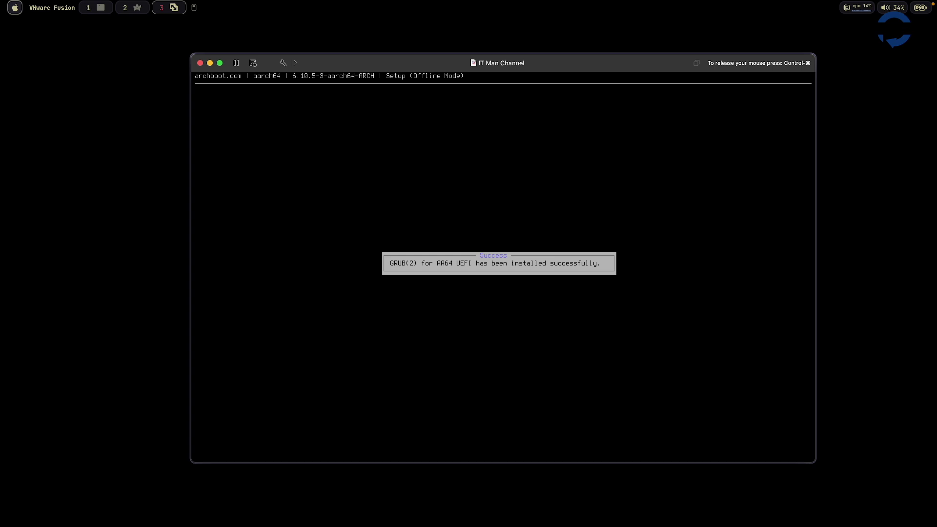
- Reboot the VM from the Exit Menu and boot Arch Linux from the GRUB menu
{"action": "key", "text": "Return"}
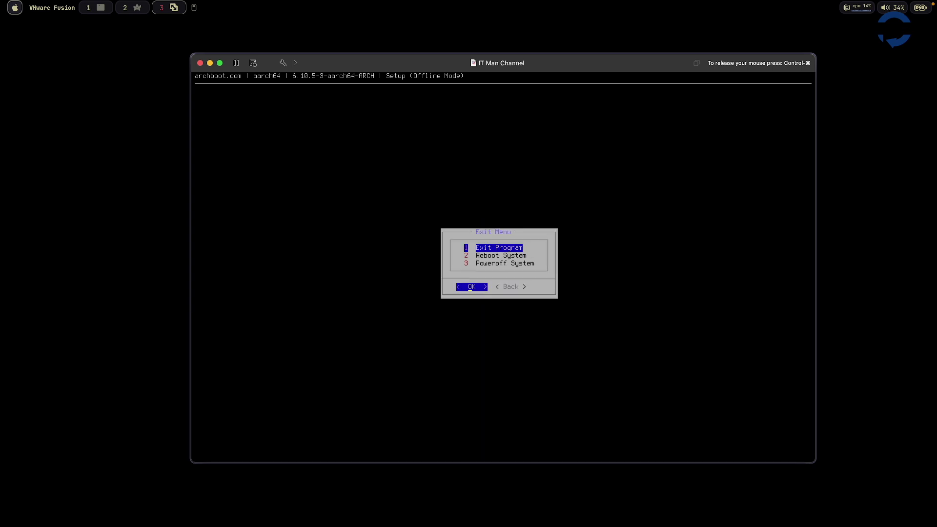
{"action": "key", "text": "Down"}
{"action": "key", "text": "Return"}
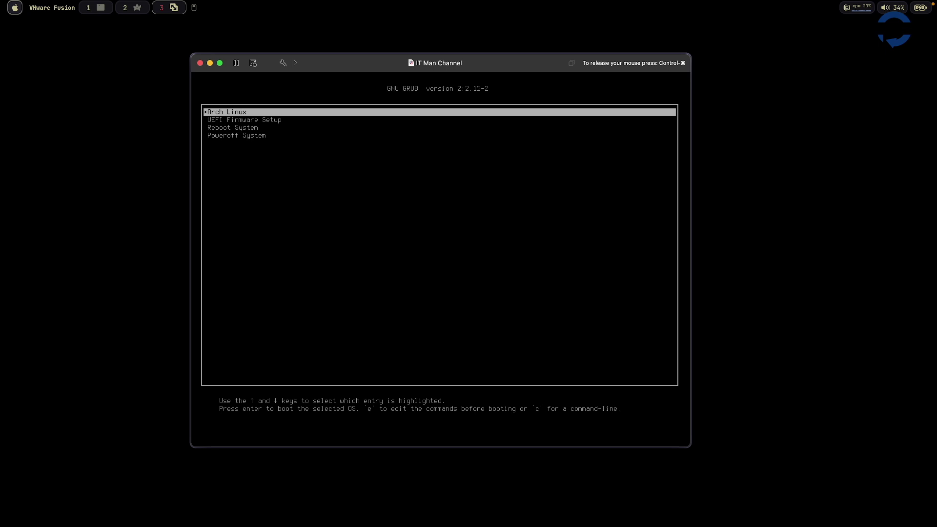
{"action": "key", "text": "Return"}
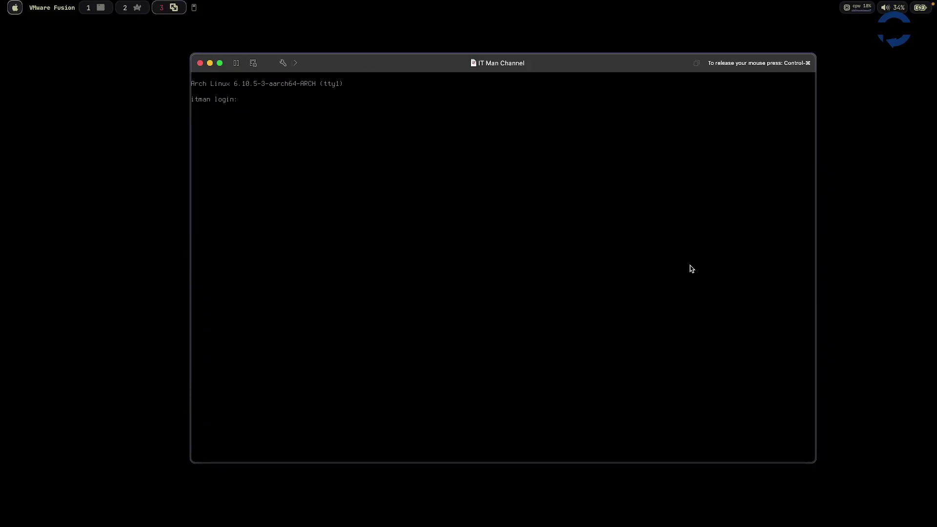
- Log in with the user account and switch to root with su
{"action": "type", "text": "dunghd"}
{"action": "key", "text": "Return"}
{"action": "key", "text": "Return"}
{"action": "type", "text": "su"}
{"action": "key", "text": "Return"}
{"action": "key", "text": "Return"}
- Install neofetch with pacman -Sy neofetch and run it to show the system summary
{"action": "type", "text": "pacman -Sy"}
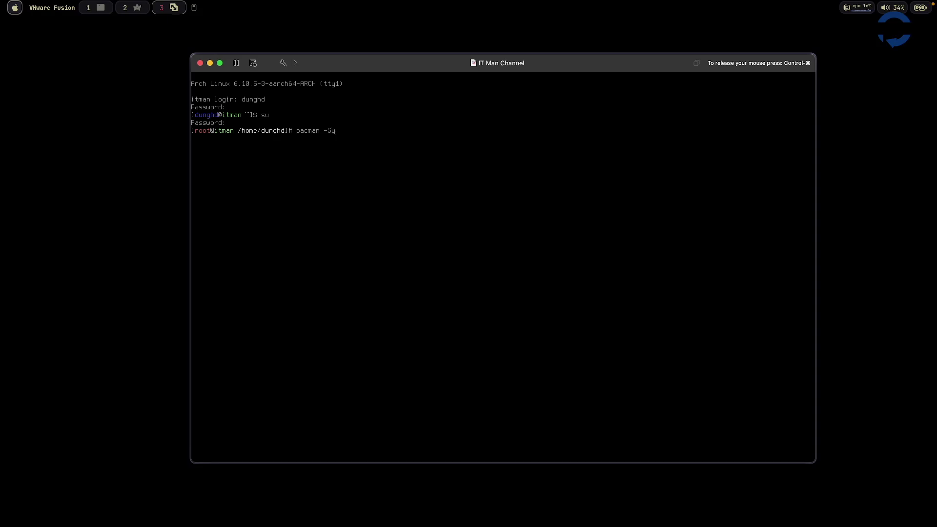
{"action": "type", "text": " je"}
{"action": "key", "text": "BackSpace"}
{"action": "key", "text": "BackSpace"}
{"action": "type", "text": "neto"}
{"action": "type", "text": "ofetch"}
{"action": "key", "text": "Return"}
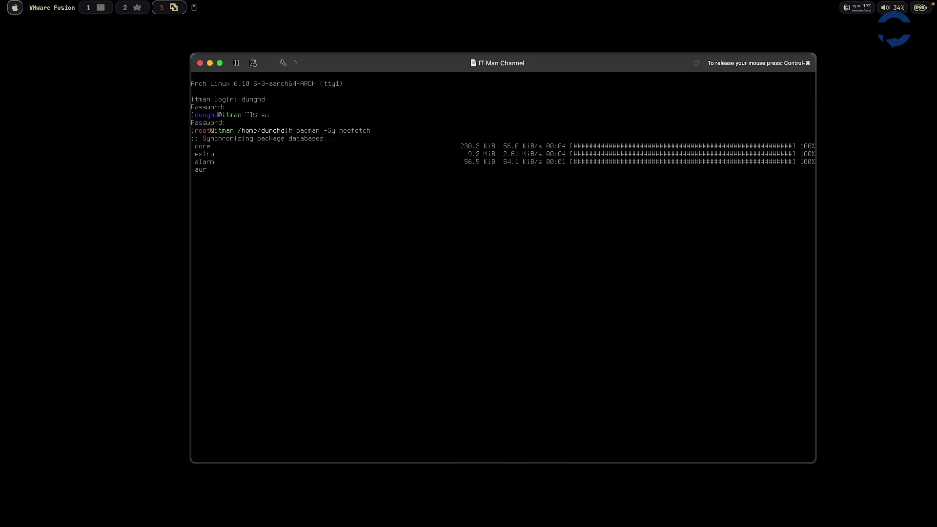
{"action": "key", "text": "Return"}
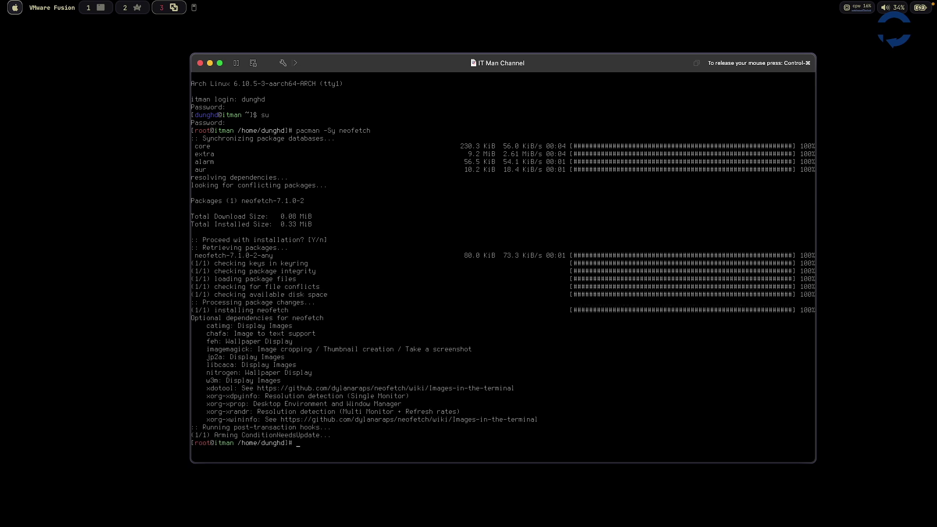
{"action": "type", "text": "neofetch"}
{"action": "key", "text": "Return"}
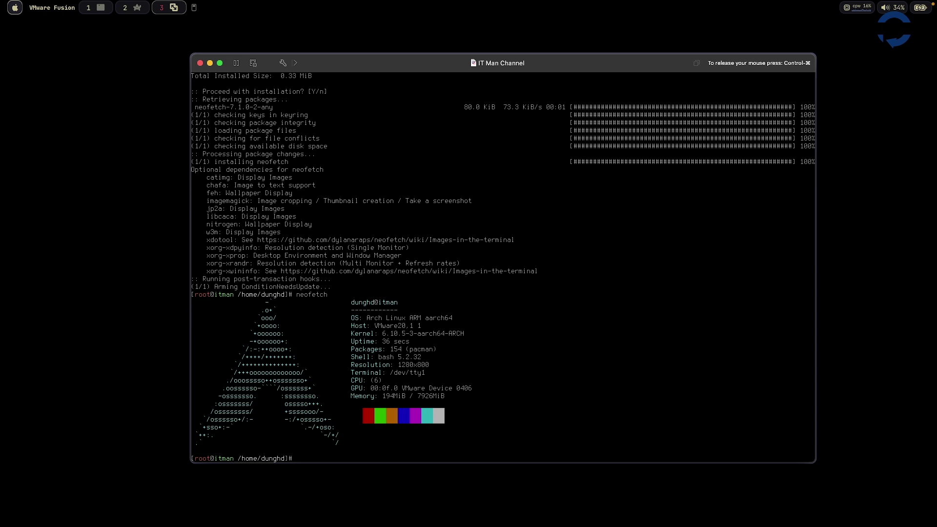